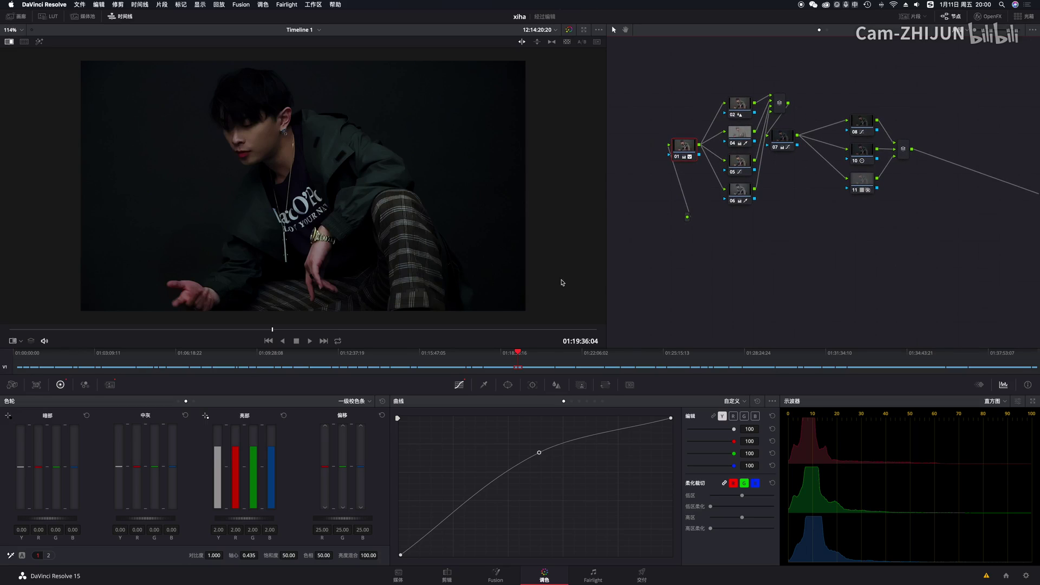
# - Scrub through the clip, turn off the image wipe and examine the existing grade on the seated man
pyautogui.moveTo(202, 328); pyautogui.dragTo(399, 330)
pyautogui.hotkey('shift', 'd')
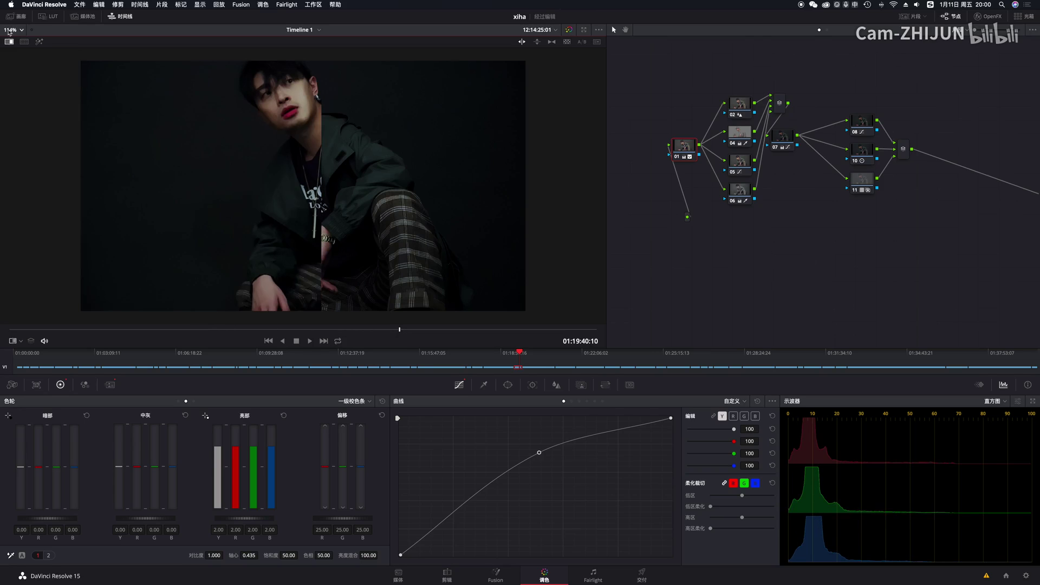
pyautogui.click(8, 41)
pyautogui.moveTo(430, 331); pyautogui.dragTo(276, 341)
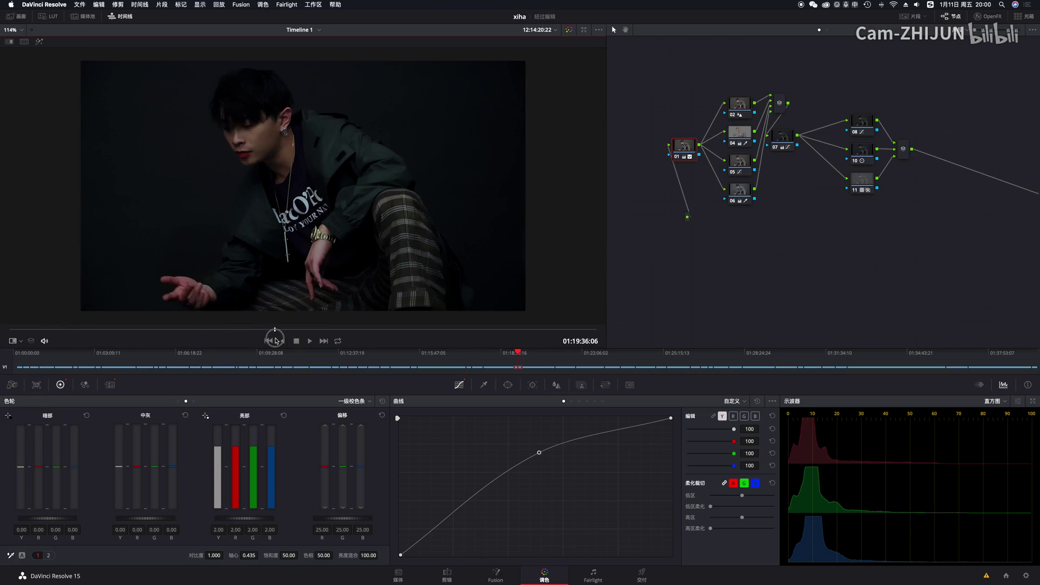
pyautogui.scroll(-2, 316, 267)
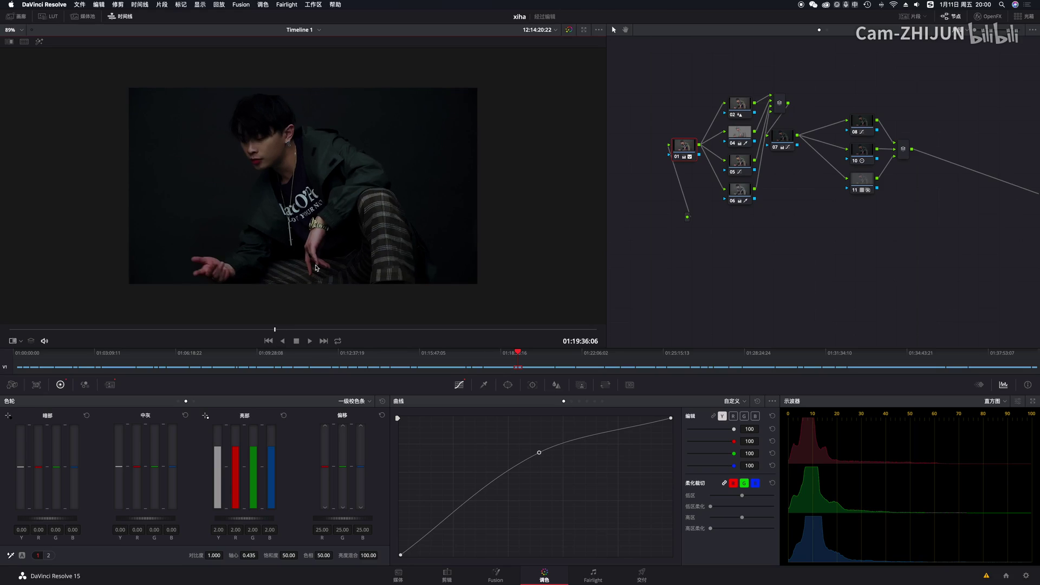
pyautogui.scroll(-1, 315, 267)
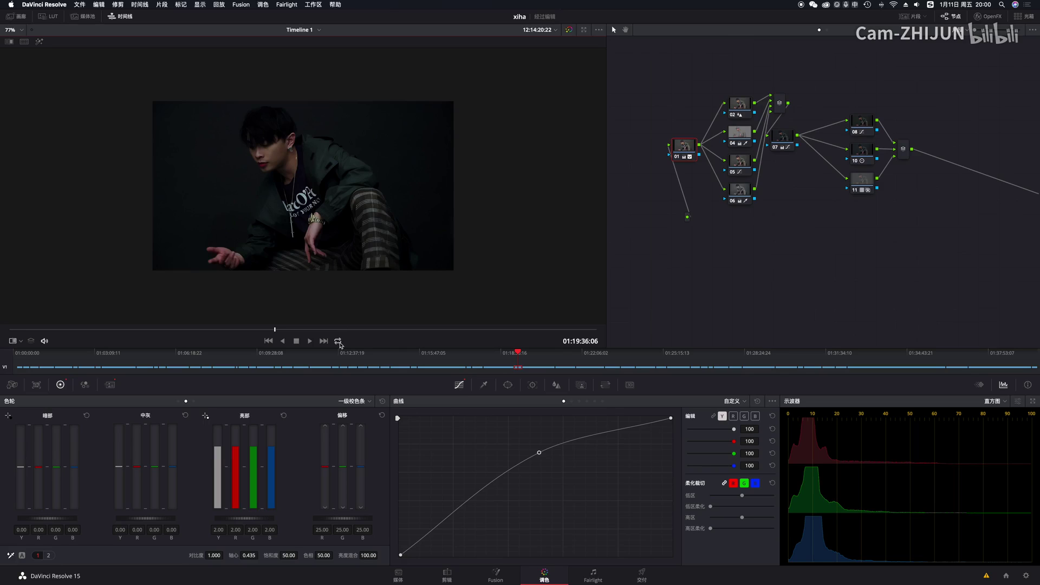
pyautogui.scroll(2, 355, 276)
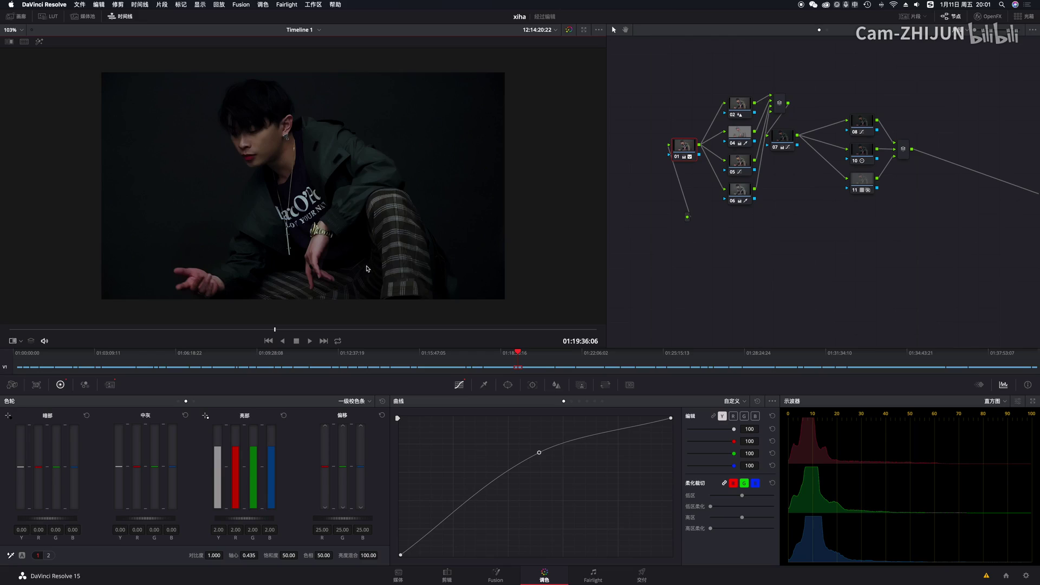
pyautogui.scroll(-3, 365, 269)
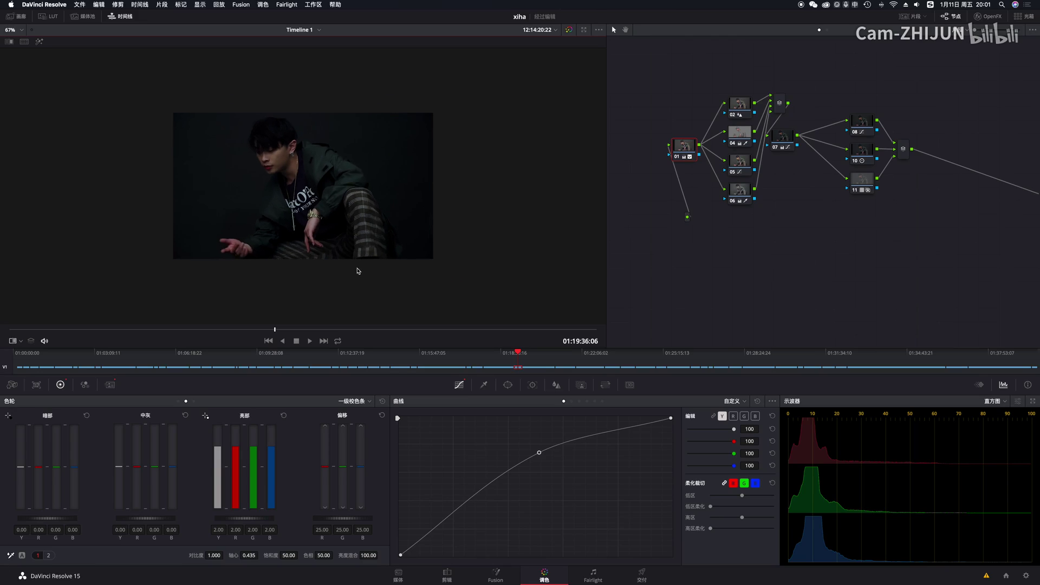
pyautogui.scroll(-1, 357, 267)
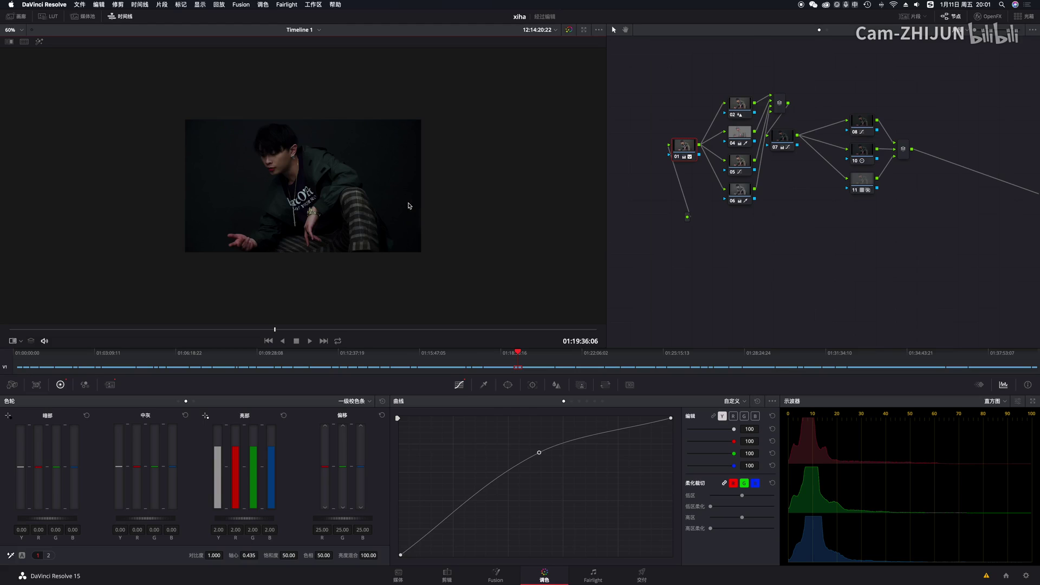
pyautogui.scroll(5, 284, 179)
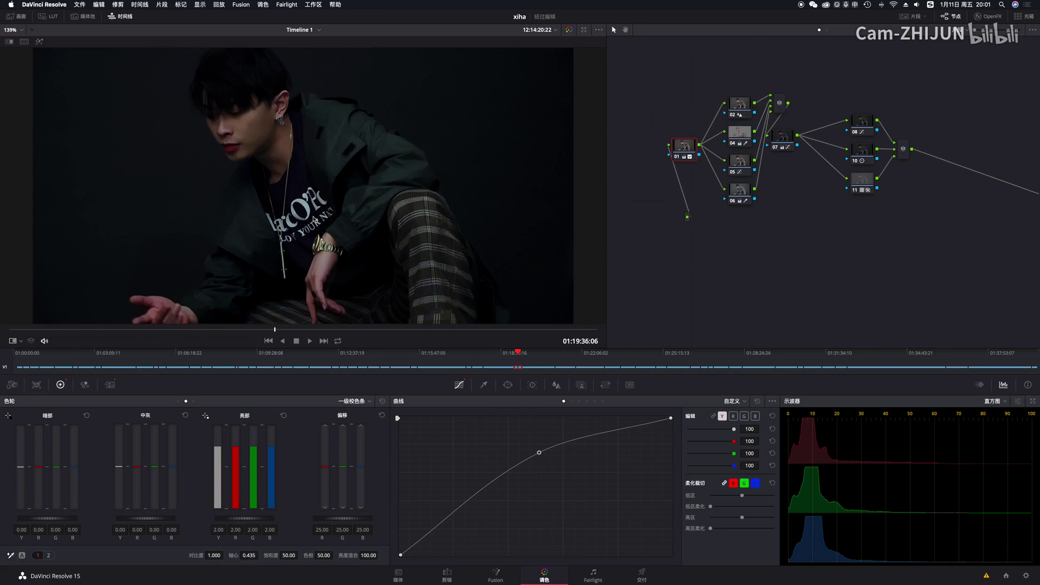
pyautogui.scroll(-2, 267, 203)
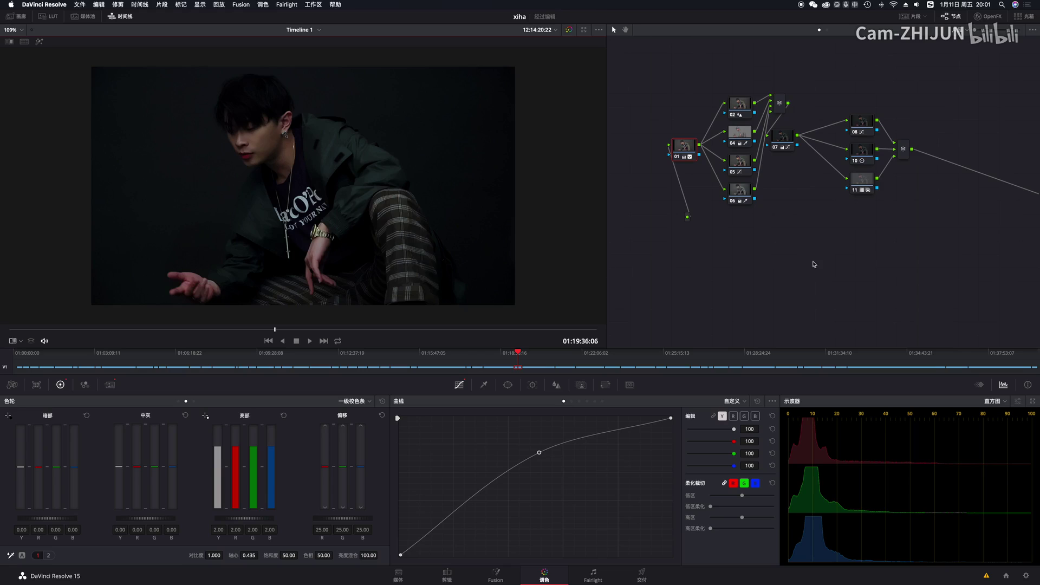
# - Reset all grades and nodes of the current clip
pyautogui.rightClick(710, 258)
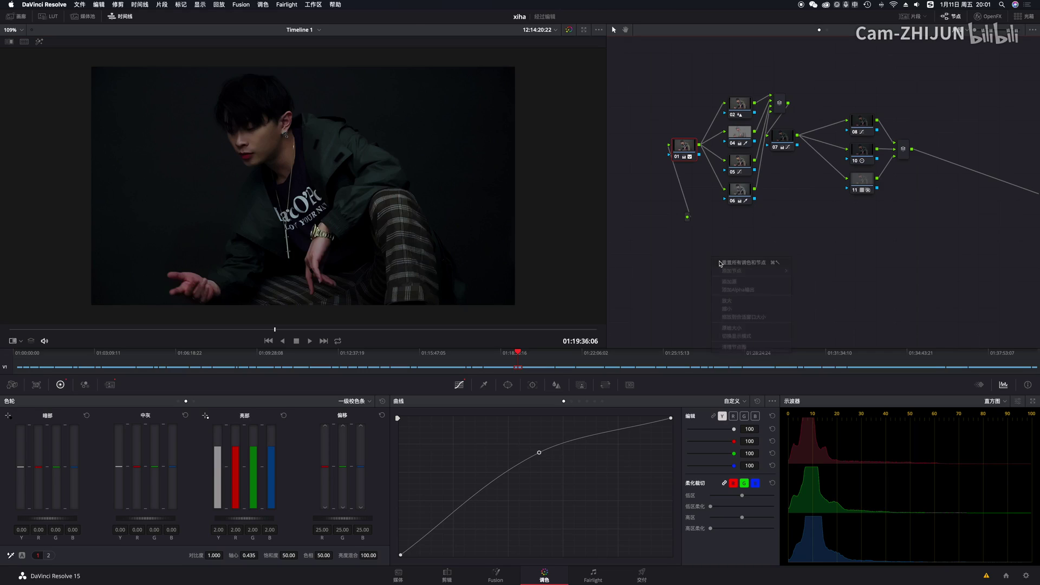
pyautogui.click(723, 263)
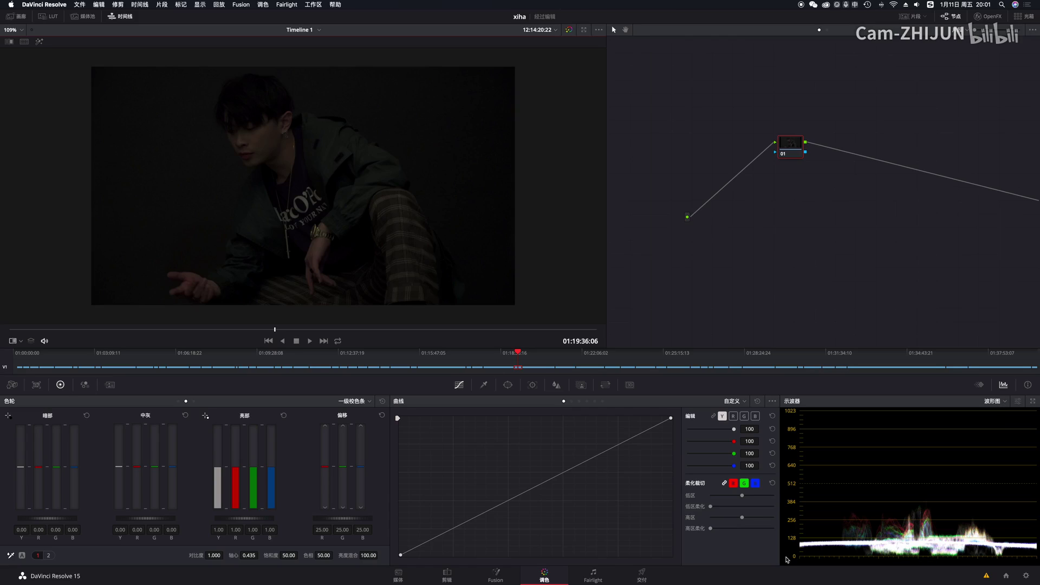
# - With the primaries wheels, raise the offset of node 01 to 47.15 and its gain to 1.72
pyautogui.click(179, 401)
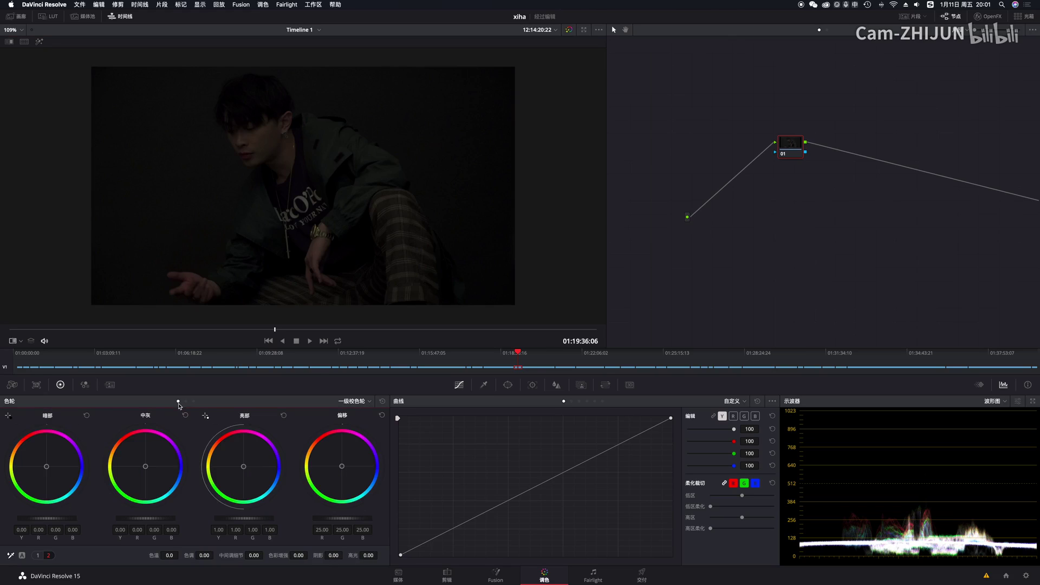
pyautogui.moveTo(330, 517); pyautogui.dragTo(600, 498)
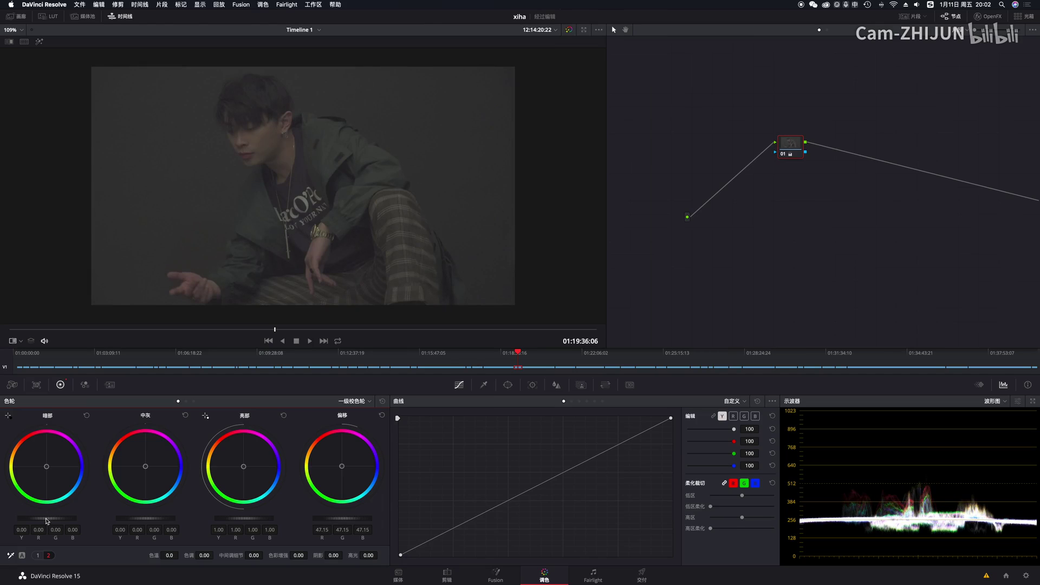
pyautogui.moveTo(228, 520); pyautogui.dragTo(461, 492)
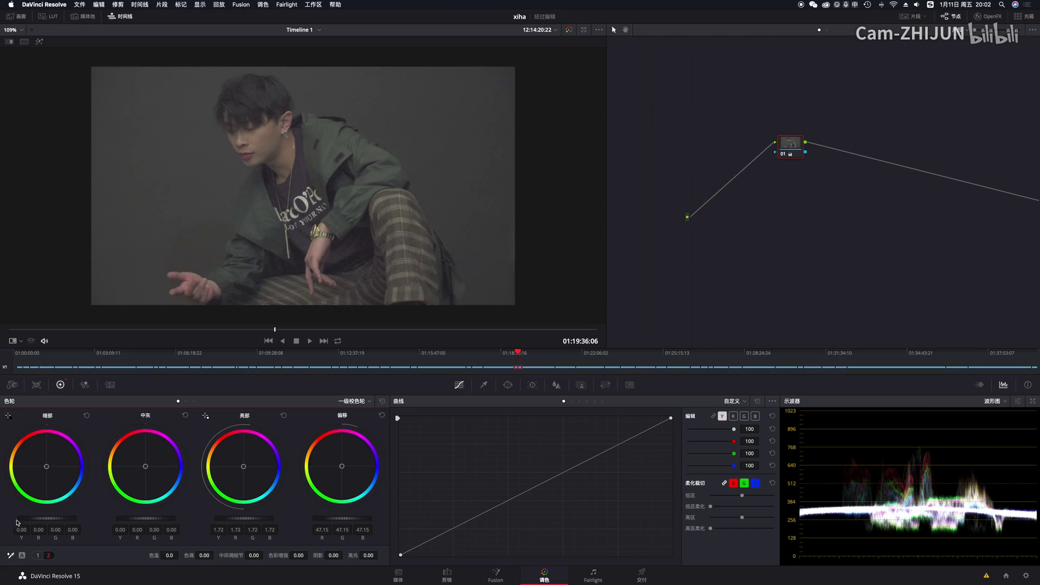
# - Set the lift of node 01 to -0.04 and its gamma to 0.05, comparing the image with the grade bypassed
pyautogui.moveTo(58, 520); pyautogui.dragTo(25, 490)
pyautogui.hotkey('shift', 'd')
pyautogui.hotkey('shift', 'd')
pyautogui.hotkey('shift', 'd')
pyautogui.hotkey('shift', 'd')
pyautogui.hotkey('shift', 'd')
pyautogui.hotkey('shift', 'd')
pyautogui.hotkey('shift', 'd')
pyautogui.hotkey('shift', 'd')
pyautogui.hotkey('shift', 'd')
pyautogui.hotkey('shift', 'd')
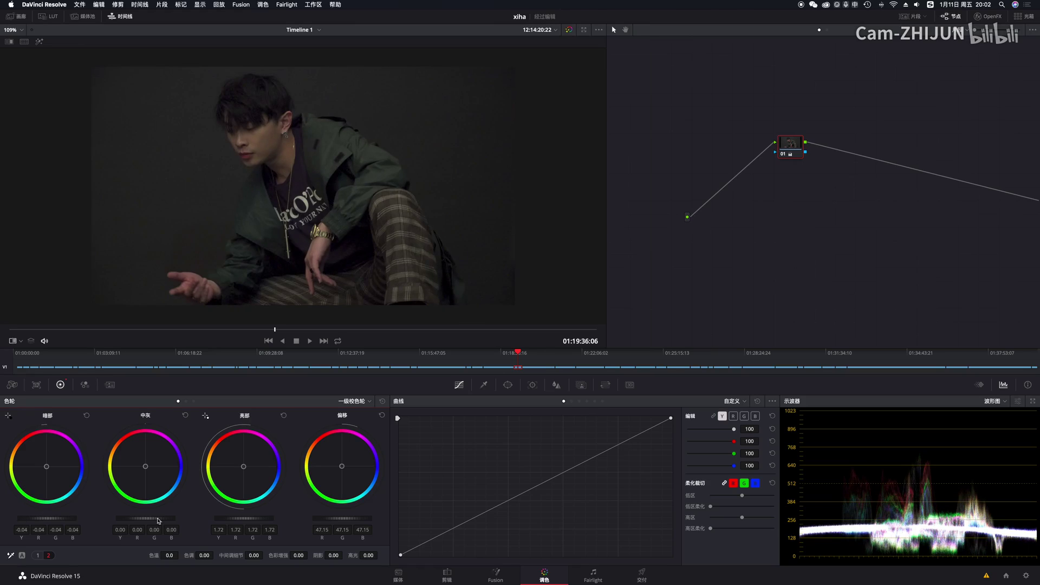
pyautogui.moveTo(158, 521)
pyautogui.mouseDown()
pyautogui.moveTo(178, 516)
pyautogui.moveTo(149, 526)
pyautogui.mouseUp()
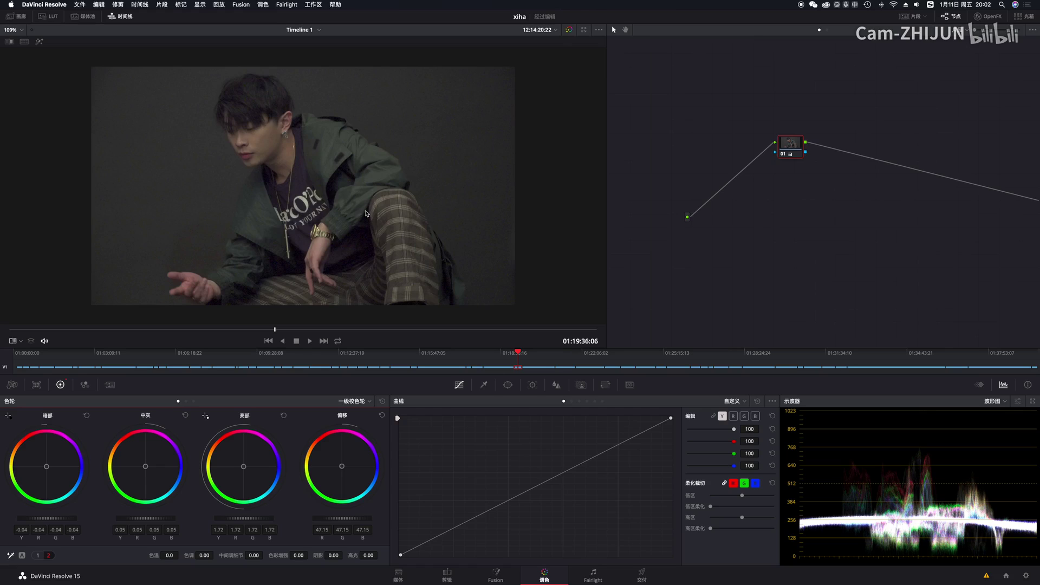
# - Place node 01 closer to the source and apply spatial noise reduction in 较好 mode with luma and chroma thresholds of 48.3
pyautogui.moveTo(791, 144); pyautogui.dragTo(728, 193)
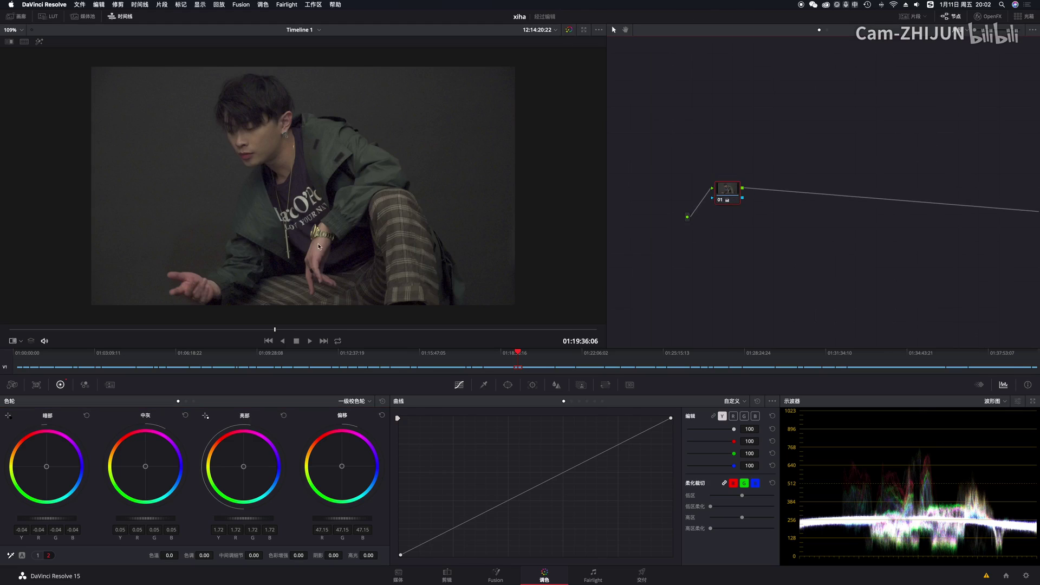
pyautogui.scroll(10, 475, 224)
pyautogui.scroll(-1, 474, 225)
pyautogui.moveTo(111, 225); pyautogui.dragTo(351, 229)
pyautogui.press('space')
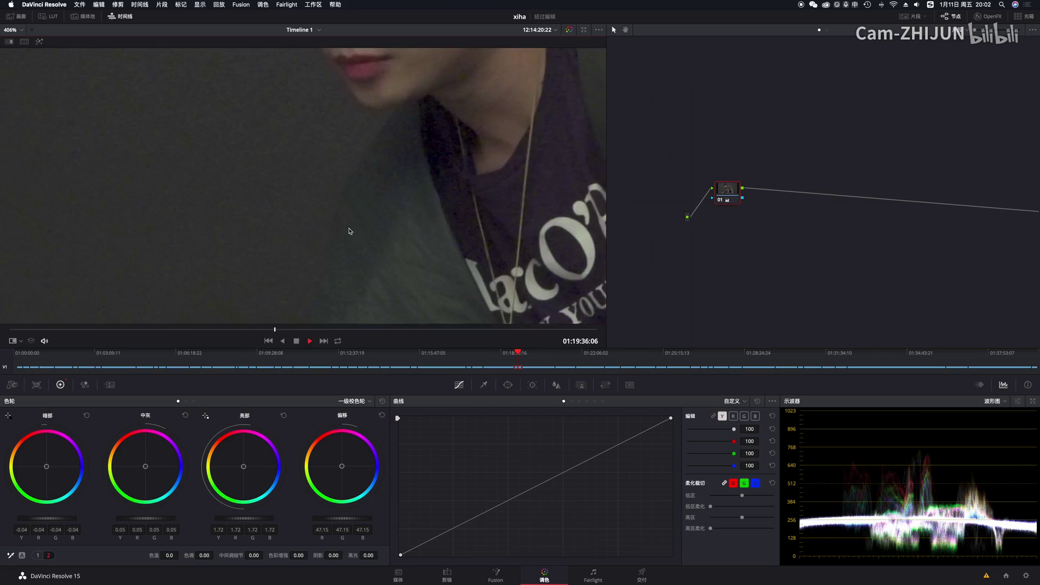
pyautogui.press('space')
pyautogui.click(110, 385)
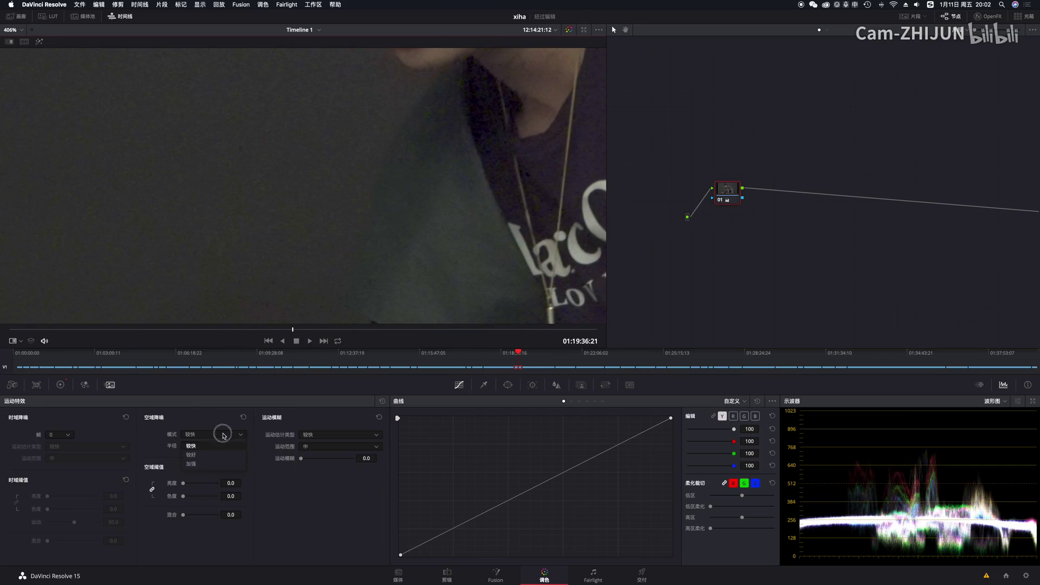
pyautogui.moveTo(188, 487); pyautogui.dragTo(205, 486)
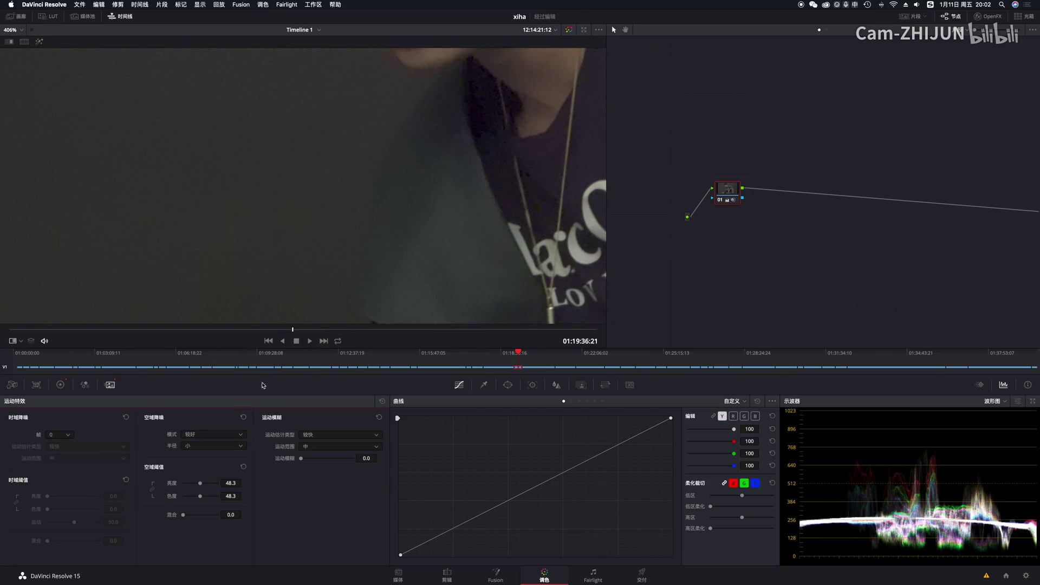
pyautogui.click(84, 385)
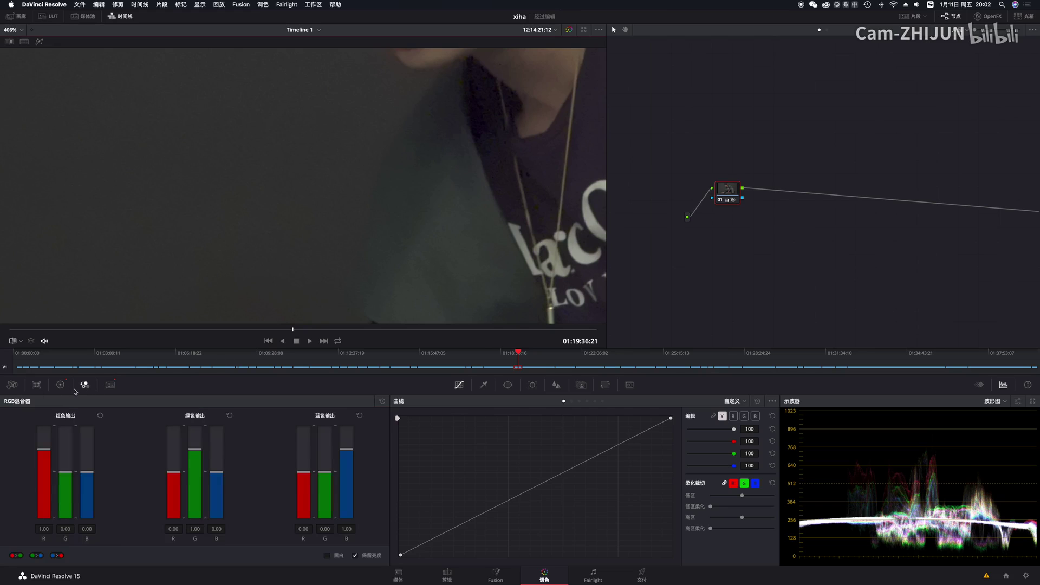
pyautogui.click(60, 384)
pyautogui.scroll(-2, 303, 281)
pyautogui.scroll(-5, 304, 281)
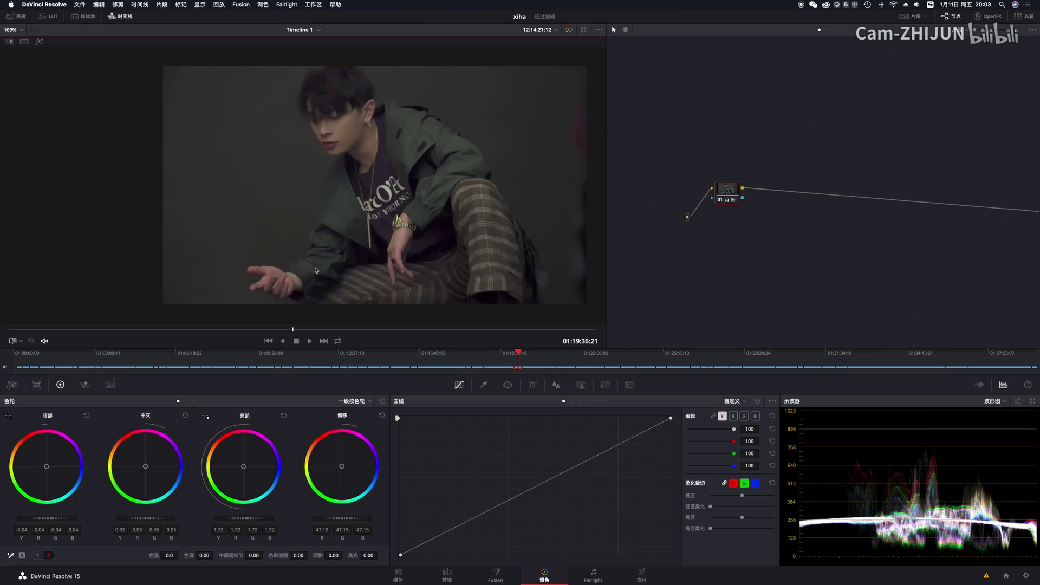
# - Sharpen the image in node 01 by setting the linked RGB blur radius to 0.41
pyautogui.click(110, 385)
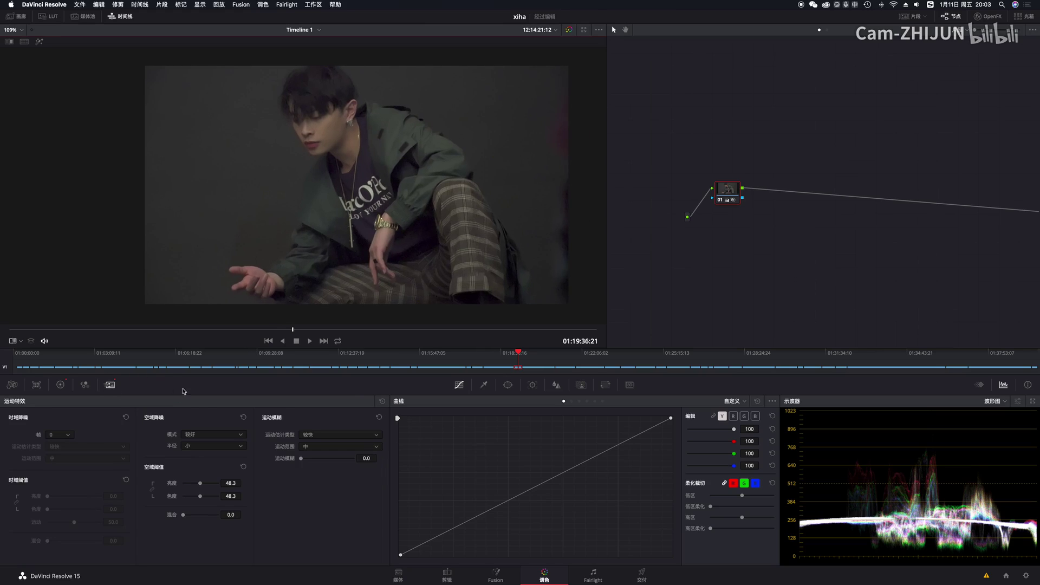
pyautogui.click(84, 384)
pyautogui.click(60, 384)
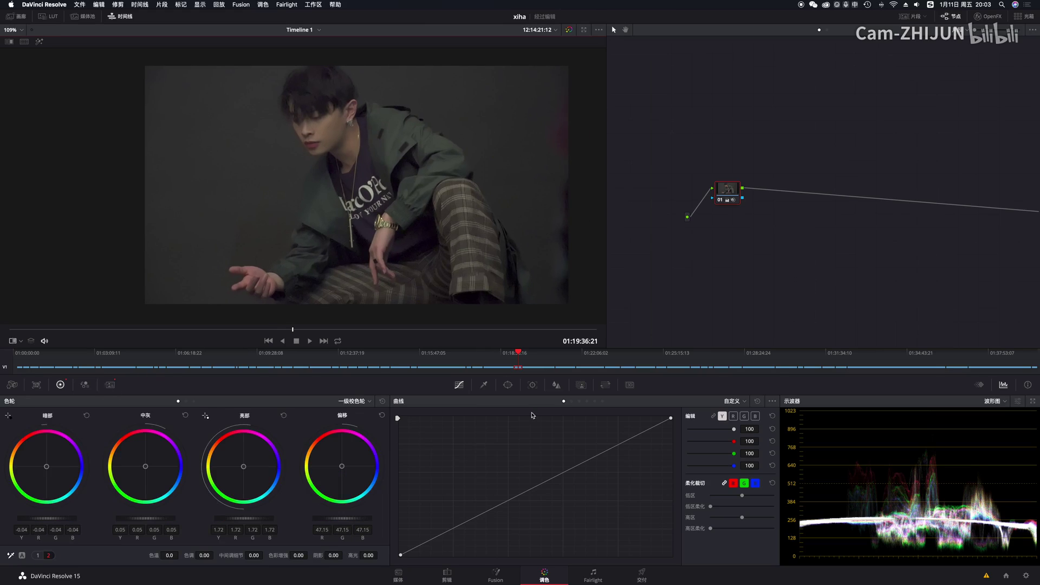
pyautogui.click(556, 384)
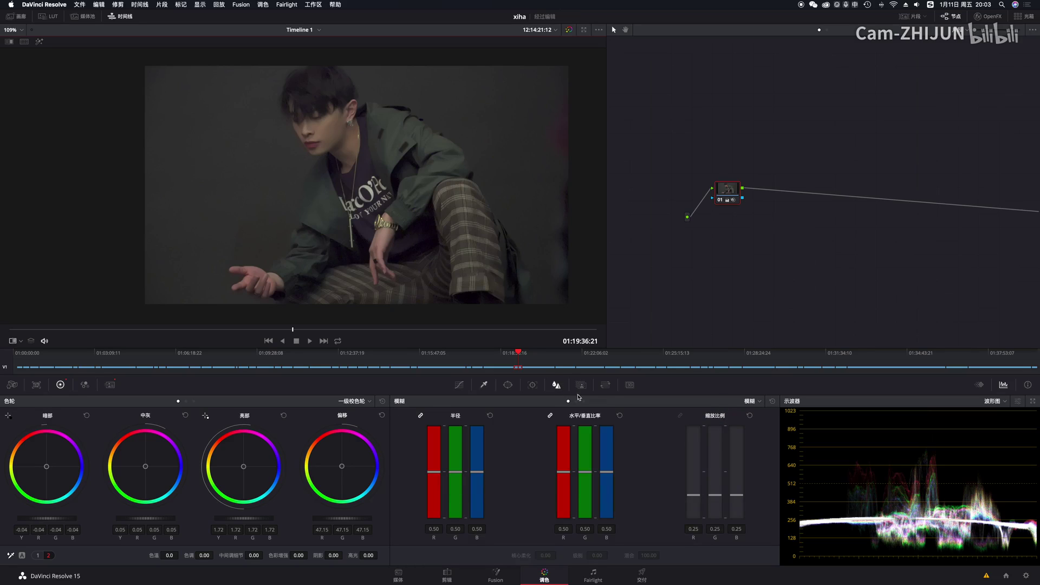
pyautogui.moveTo(456, 475); pyautogui.dragTo(453, 481)
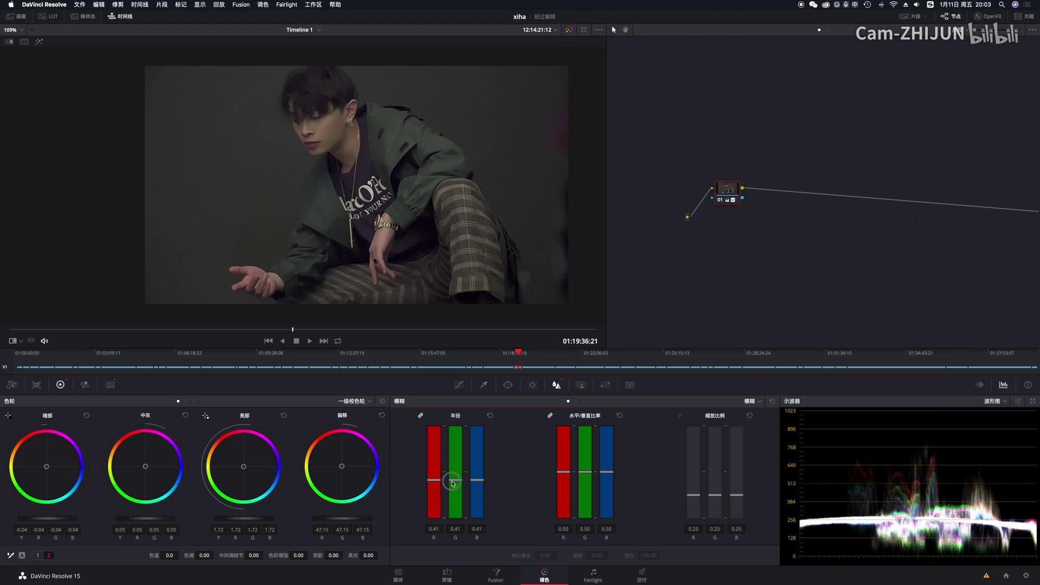
# - Play back the clip and compare the graded image with the grade bypassed
pyautogui.press('j')
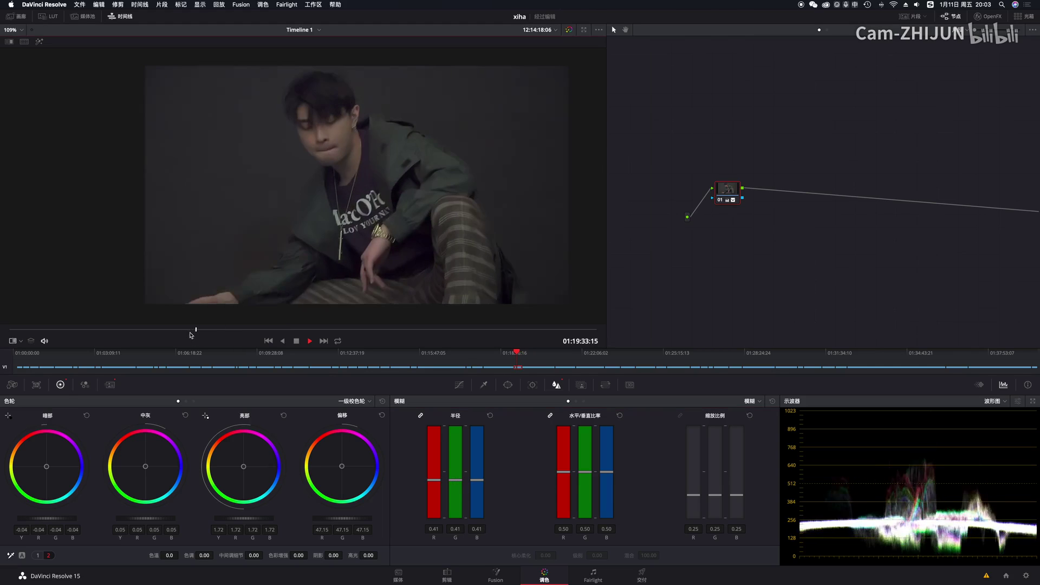
pyautogui.scroll(-2, 362, 208)
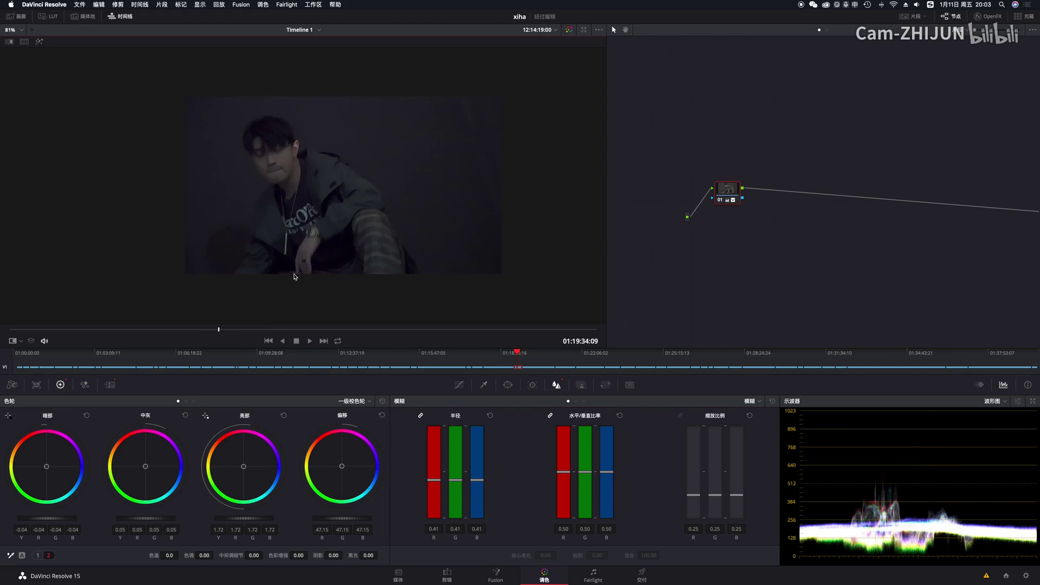
pyautogui.press('l')
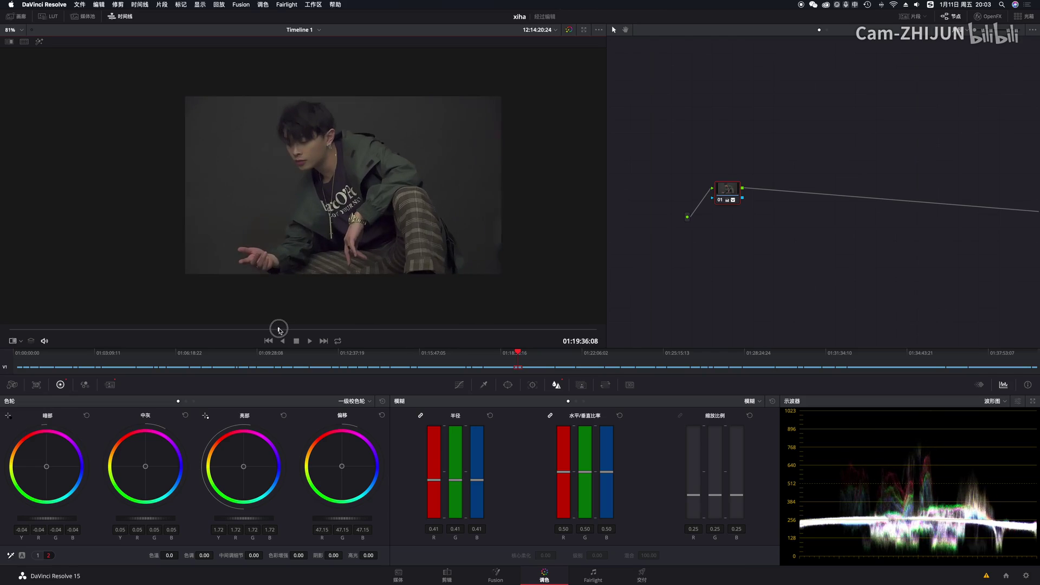
pyautogui.scroll(2, 350, 242)
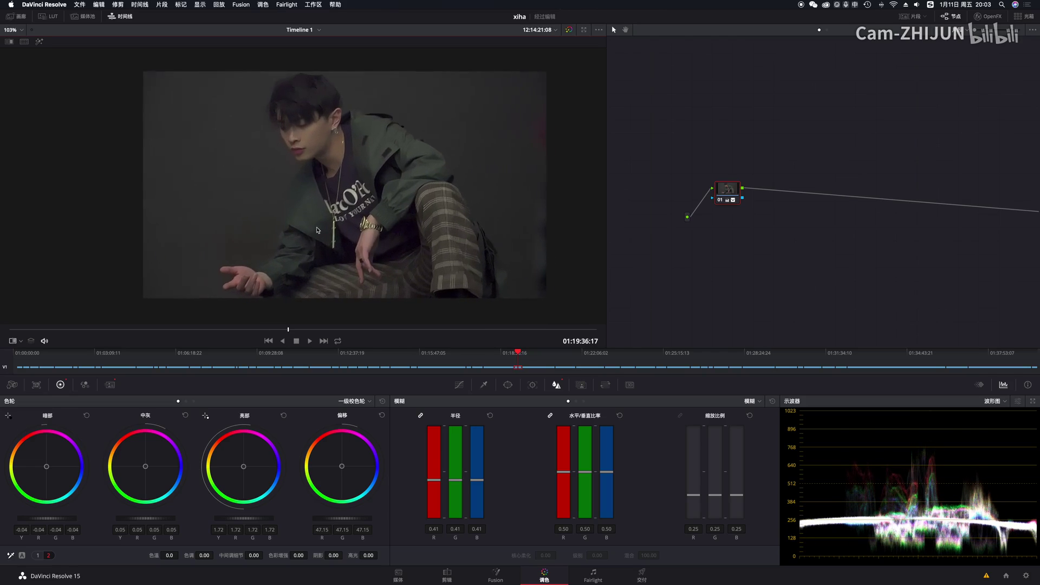
pyautogui.click(569, 30)
pyautogui.click(569, 29)
pyautogui.doubleClick(569, 30)
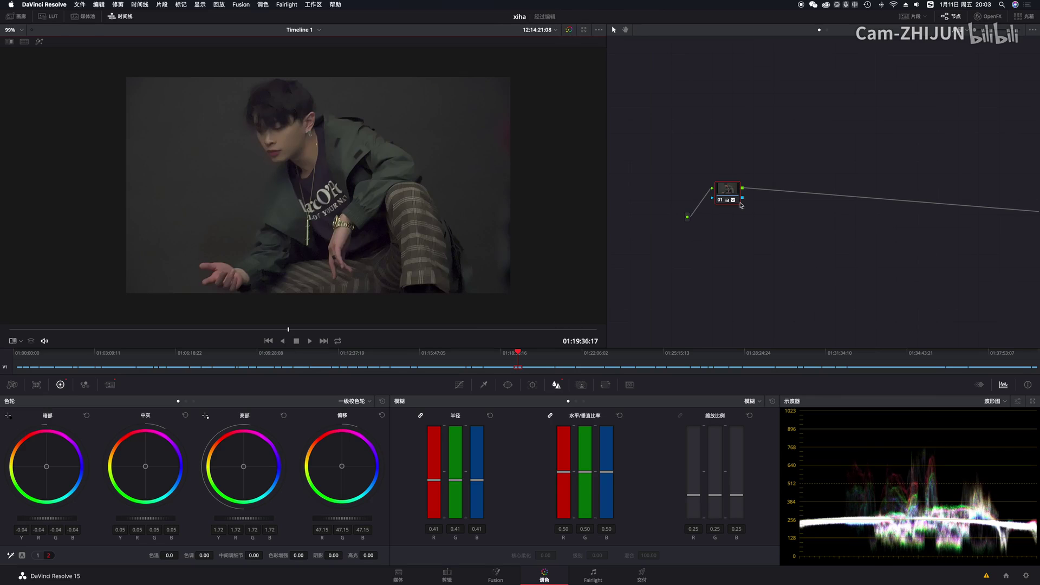
# - Add a serial node after node 01 and two further nodes parallel to it, joined by a mixer
pyautogui.moveTo(741, 205)
pyautogui.hotkey('alt', 's')
pyautogui.hotkey('alt', 'l')
pyautogui.hotkey('alt', 'l')
# - Sample the man's skin tone with the HSL qualifier on node 02
pyautogui.click(764, 187)
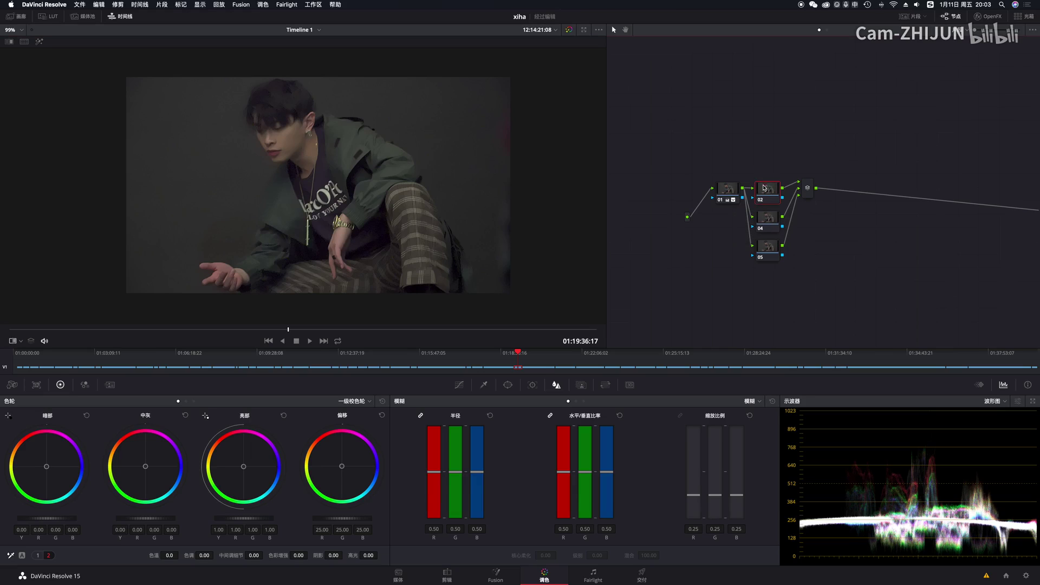
pyautogui.click(484, 386)
pyautogui.moveTo(296, 139)
pyautogui.mouseDown()
pyautogui.moveTo(276, 147)
pyautogui.moveTo(279, 134)
pyautogui.moveTo(298, 137)
pyautogui.mouseUp()
# - Try to qualify the green jacket on node 04 with hue centre 70.8 and luminance low 52.2, and reset that node's grade
pyautogui.click(765, 222)
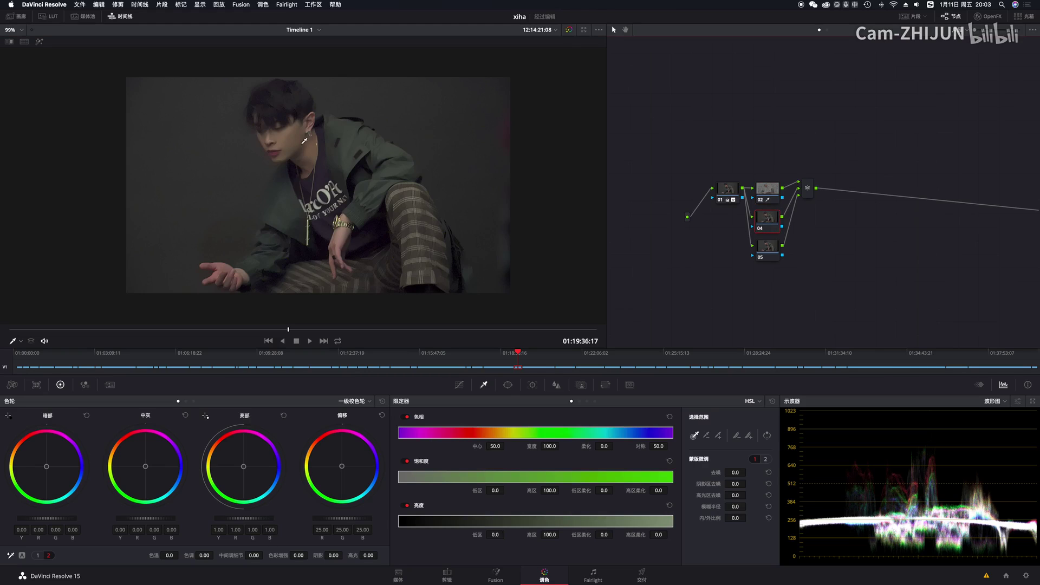
pyautogui.moveTo(350, 143)
pyautogui.mouseDown()
pyautogui.moveTo(343, 157)
pyautogui.moveTo(349, 128)
pyautogui.moveTo(350, 150)
pyautogui.mouseUp()
pyautogui.click(39, 41)
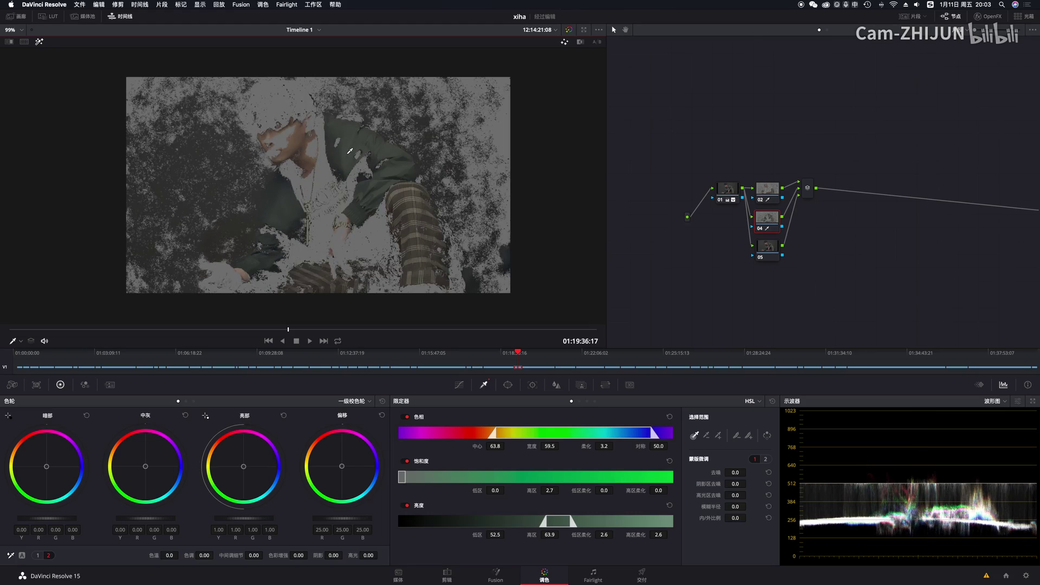
pyautogui.moveTo(490, 490)
pyautogui.mouseDown()
pyautogui.moveTo(502, 489)
pyautogui.moveTo(487, 489)
pyautogui.mouseUp()
pyautogui.moveTo(495, 534); pyautogui.dragTo(483, 535)
pyautogui.moveTo(495, 445); pyautogui.dragTo(394, 444)
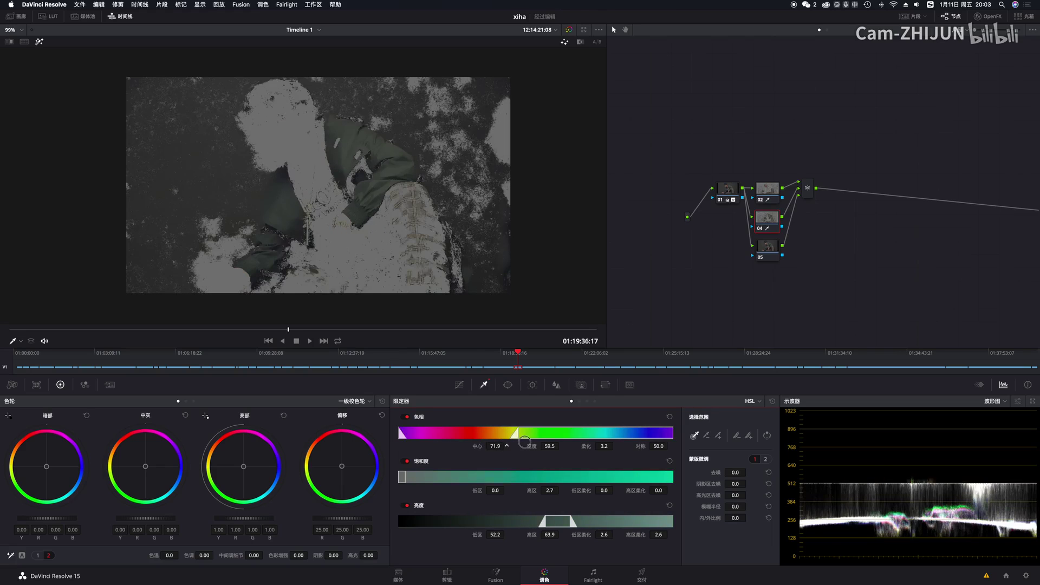
pyautogui.click(39, 42)
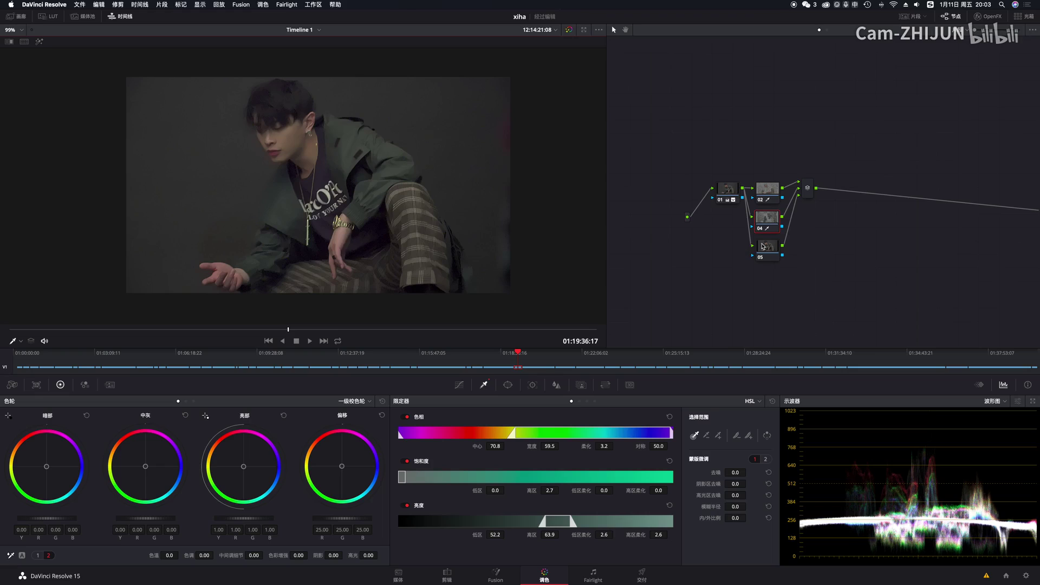
pyautogui.rightClick(769, 217)
pyautogui.click(780, 222)
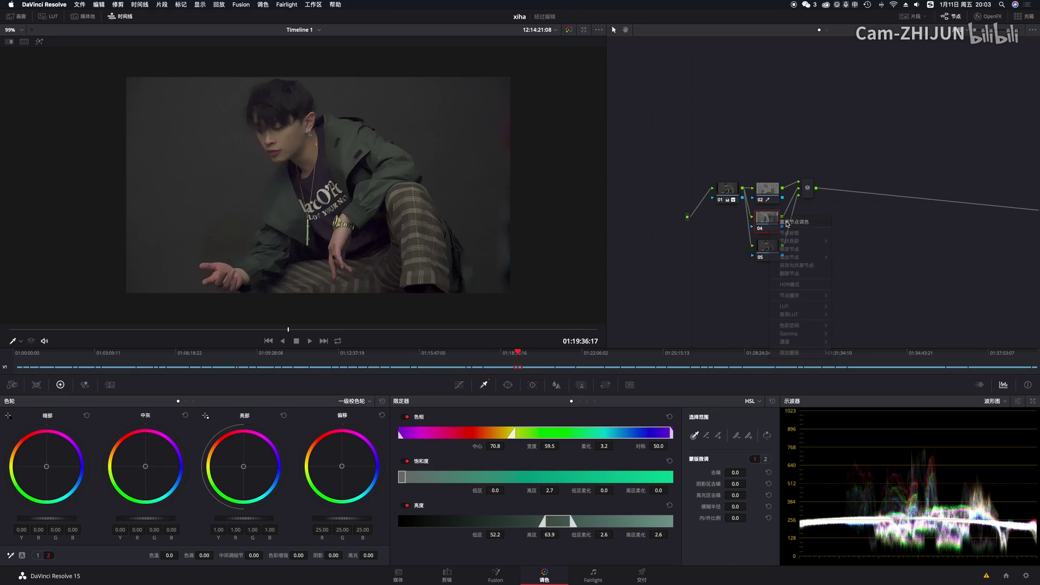
# - On node 05, raise the purple saturation to 1.54 with the Hue vs Saturation curve
pyautogui.click(765, 252)
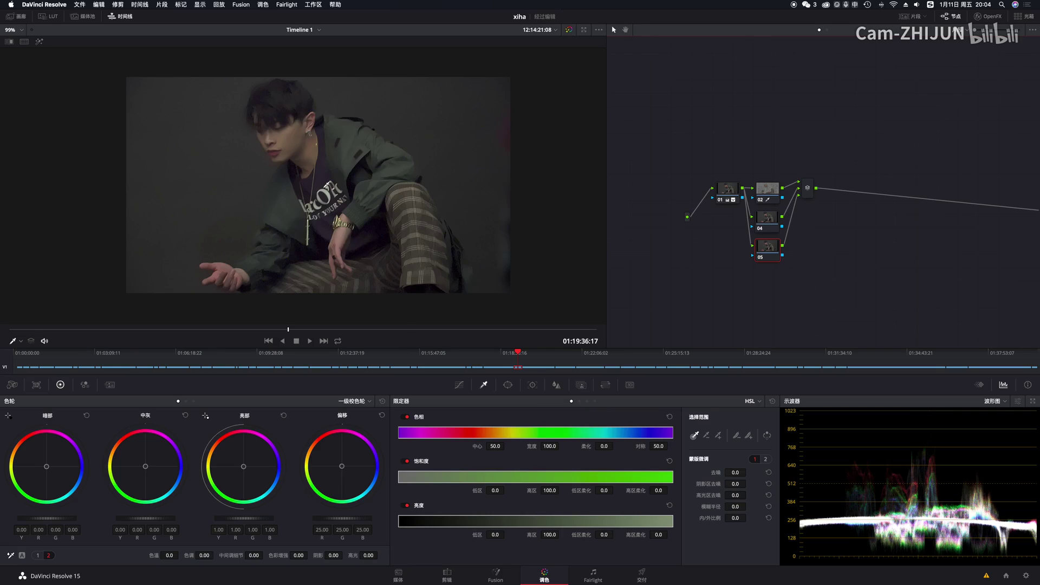
pyautogui.click(579, 401)
pyautogui.click(459, 385)
pyautogui.click(579, 401)
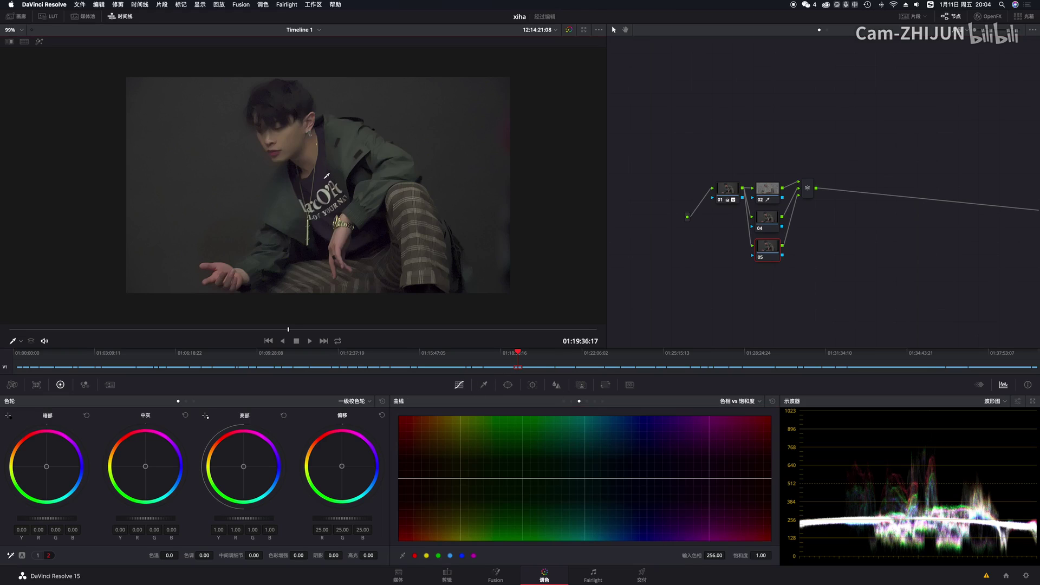
pyautogui.moveTo(680, 477); pyautogui.dragTo(684, 444)
# - On the same curve, sample the jacket and raise its green-cyan saturation, and sample the trousers and lower the red end to 0.97
pyautogui.click(287, 210)
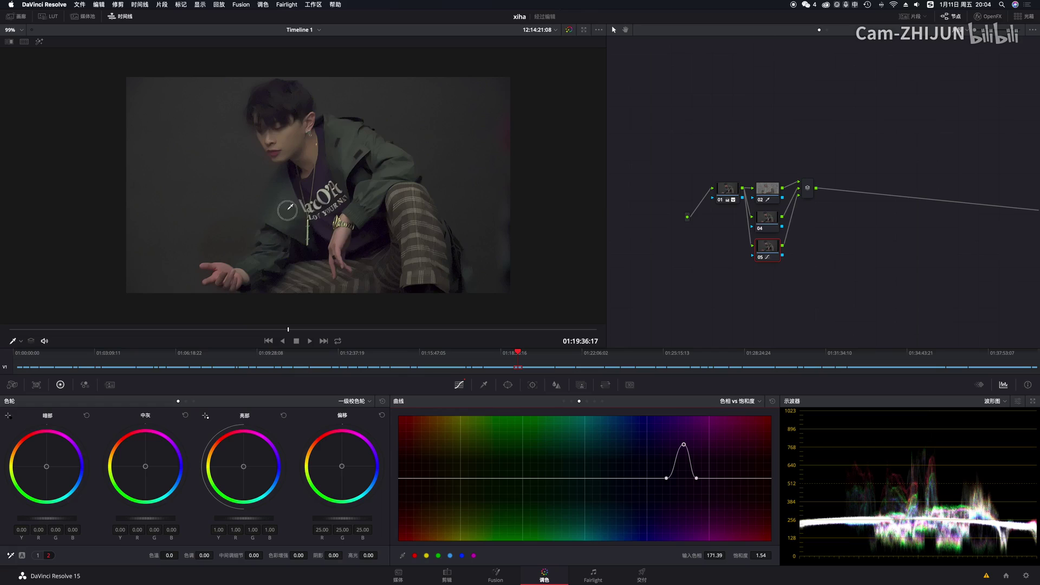
pyautogui.moveTo(541, 477)
pyautogui.mouseDown()
pyautogui.moveTo(542, 446)
pyautogui.moveTo(544, 461)
pyautogui.mouseUp()
pyautogui.click(349, 290)
pyautogui.moveTo(771, 479)
pyautogui.mouseDown()
pyautogui.moveTo(772, 434)
pyautogui.moveTo(778, 484)
pyautogui.mouseUp()
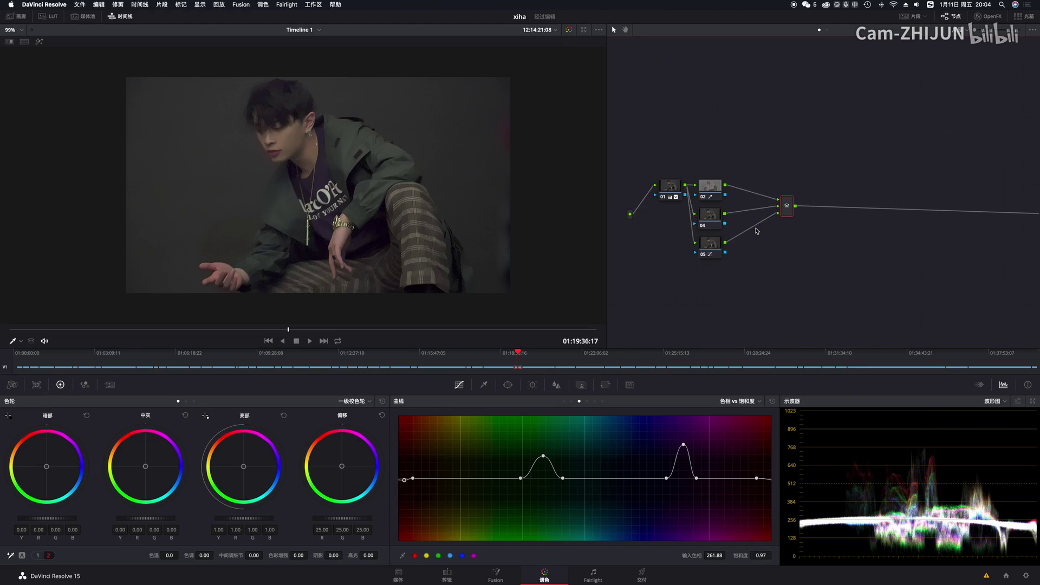
# - Add a corrector node and insert it on the connection after the parallel mixer
pyautogui.rightClick(817, 228)
pyautogui.click(902, 244)
pyautogui.moveTo(791, 207)
pyautogui.mouseDown()
pyautogui.moveTo(771, 206)
pyautogui.moveTo(815, 205)
pyautogui.moveTo(802, 205)
pyautogui.mouseUp()
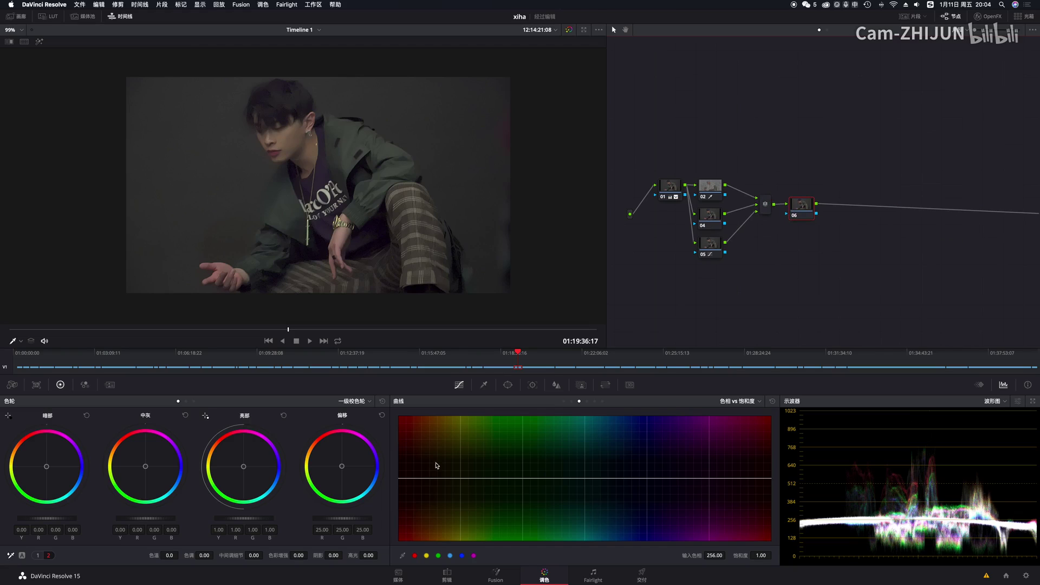
# - Darken the deep shadows on node 06 with the custom curve, adding a reference point sampled from the man's face
pyautogui.click(563, 401)
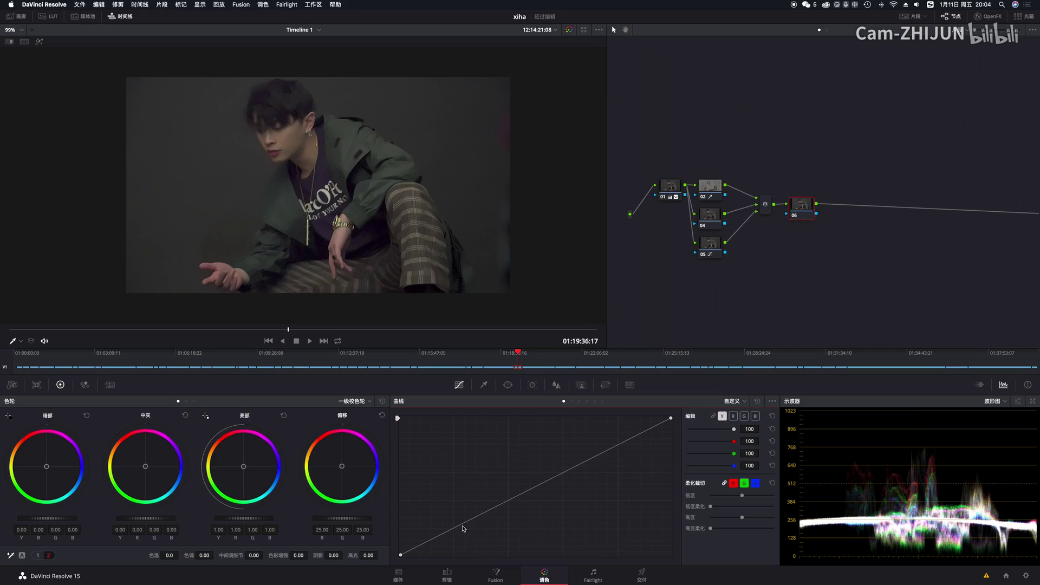
pyautogui.click(302, 126)
pyautogui.moveTo(458, 531); pyautogui.dragTo(419, 550)
# - On a later frame showing the man's raised face, sample his skin with the HSL qualifier on node 04 and highlight the selection
pyautogui.click(390, 329)
pyautogui.moveTo(391, 330); pyautogui.dragTo(409, 329)
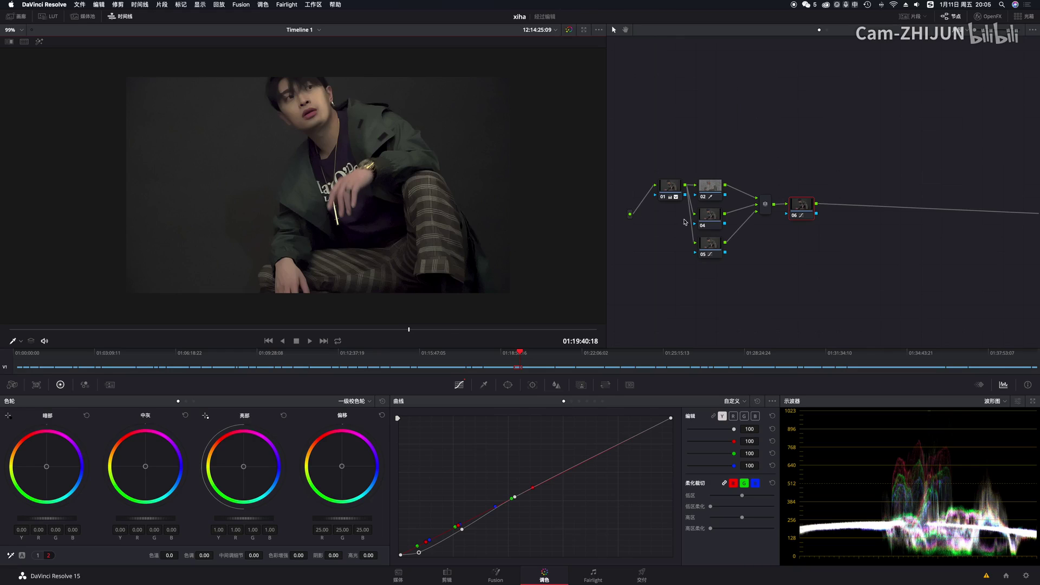
pyautogui.click(711, 215)
pyautogui.click(484, 384)
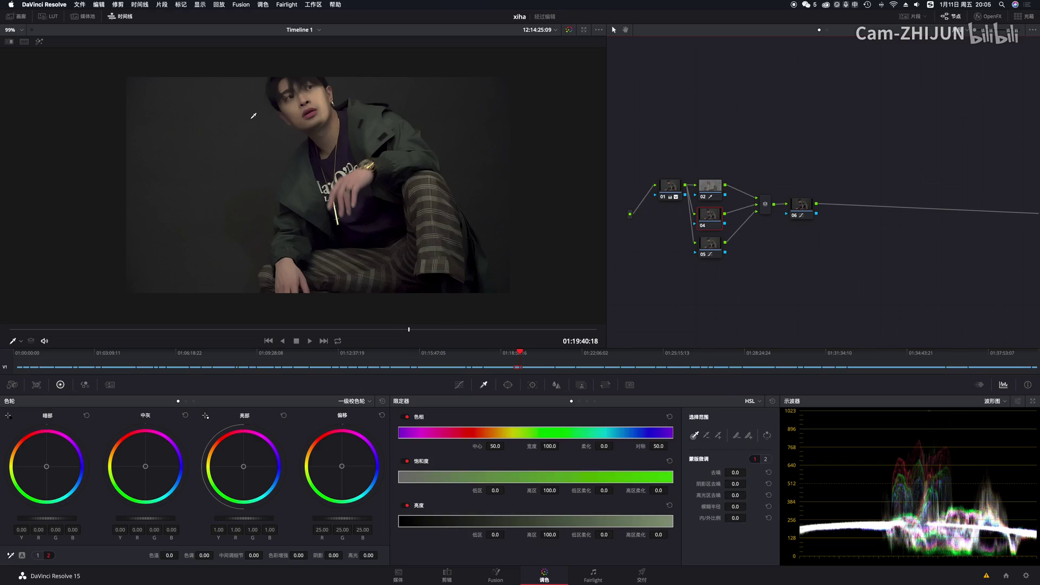
pyautogui.moveTo(325, 103); pyautogui.dragTo(301, 102)
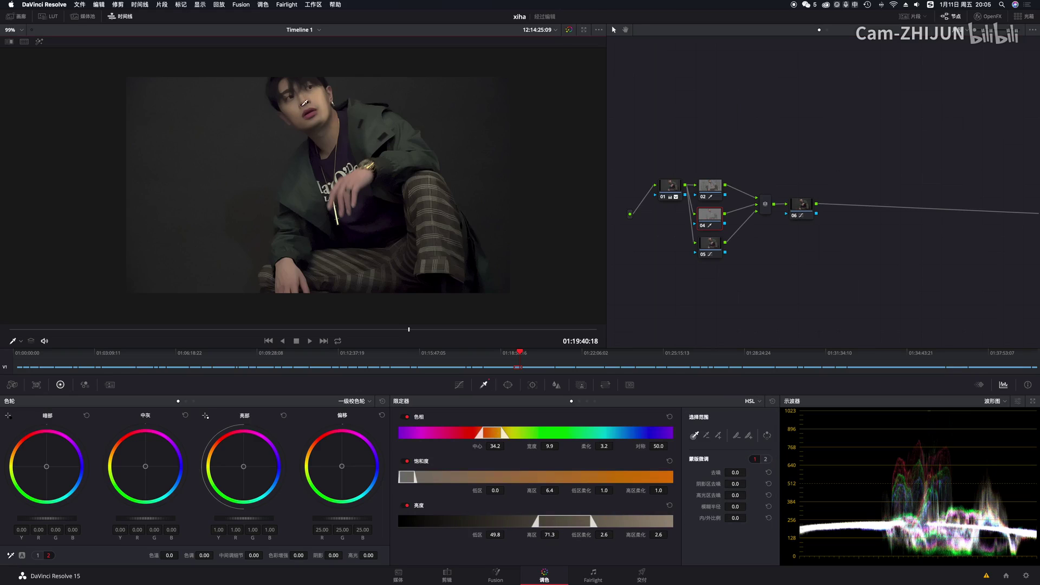
pyautogui.click(39, 41)
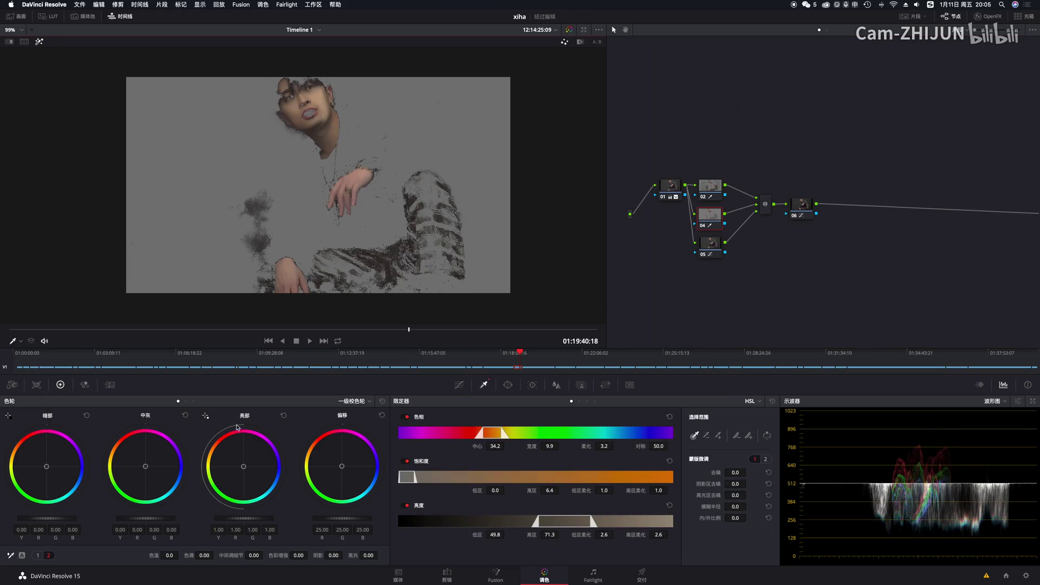
# - Tint the skin's gain on node 04 to R 1.02, G 0.99, B 1.04 and check the result in playback without the highlight
pyautogui.moveTo(243, 468); pyautogui.dragTo(246, 466)
pyautogui.click(37, 43)
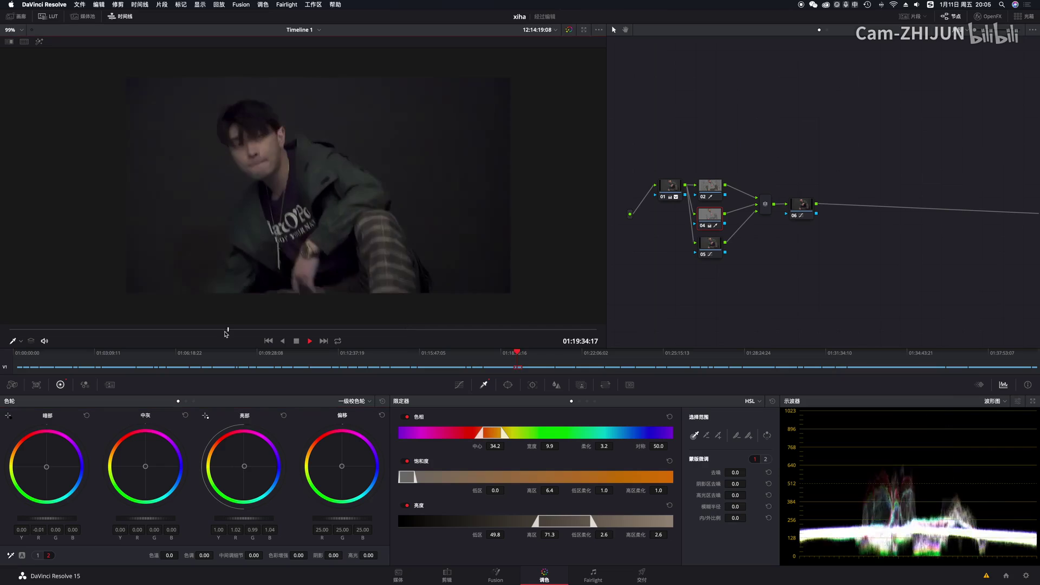
pyautogui.press('space')
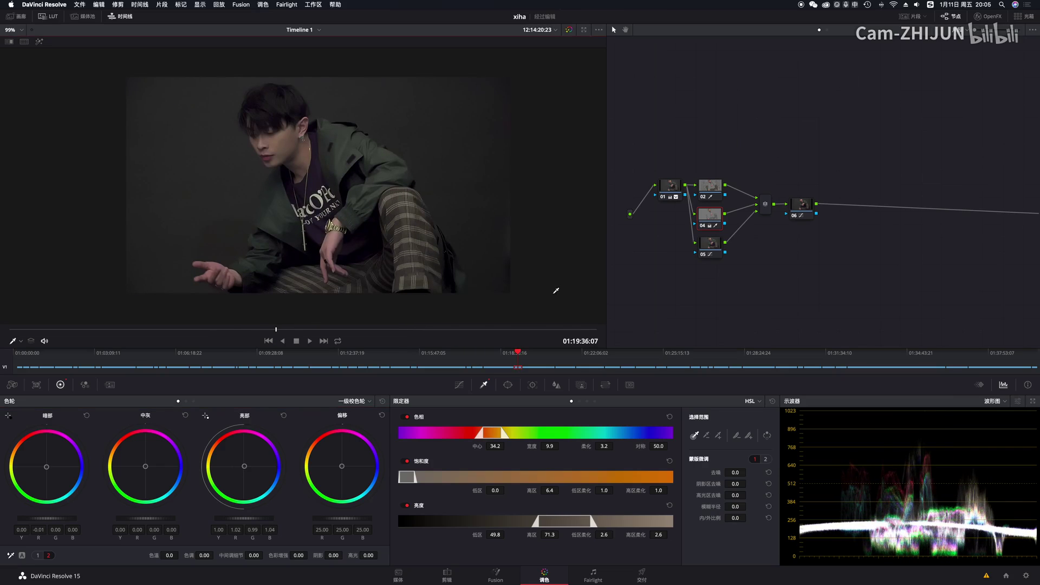
# - Add a serial node after node 06 and qualify its shadows with luminance high 53.2 and high softness 1.7, checking the highlighted matte
pyautogui.click(800, 205)
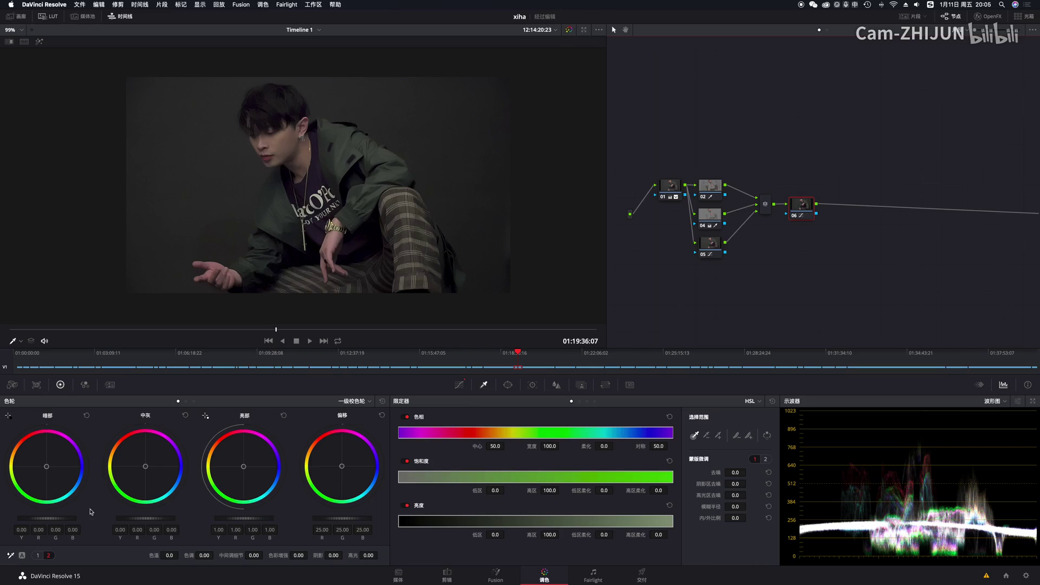
pyautogui.hotkey('alt', 's')
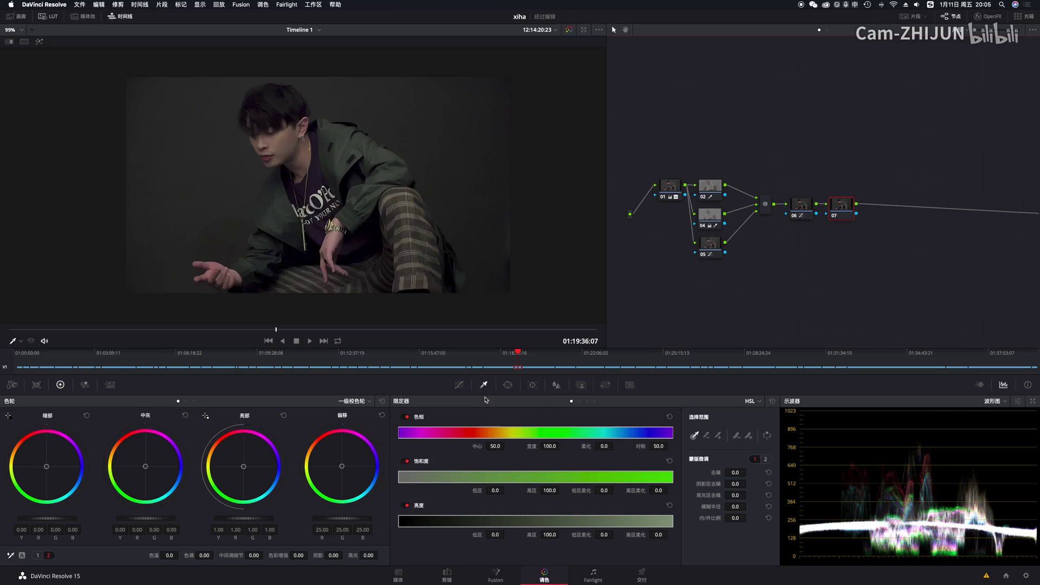
pyautogui.moveTo(550, 535); pyautogui.dragTo(552, 535)
pyautogui.click(39, 41)
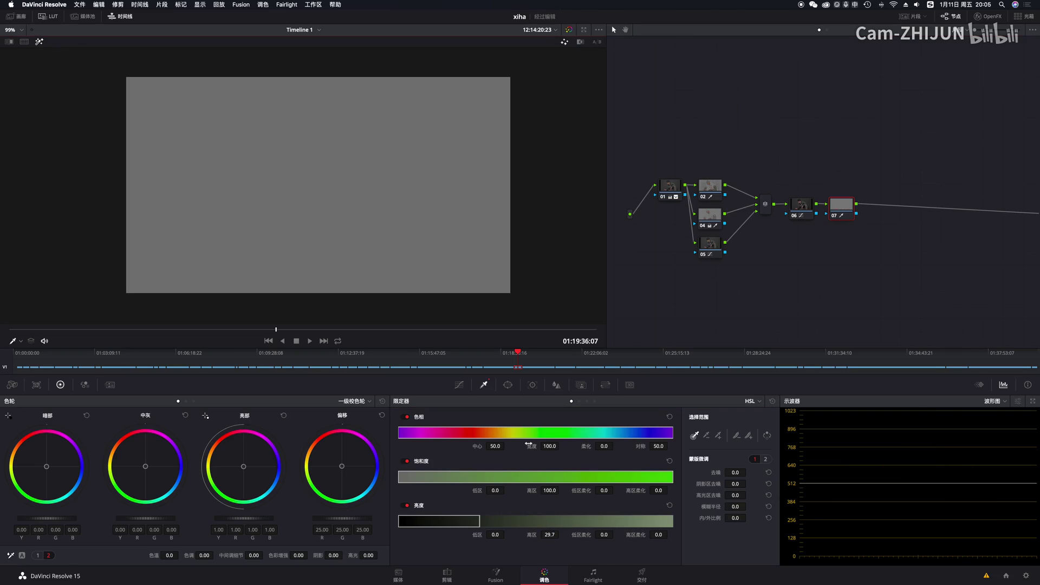
pyautogui.moveTo(552, 541); pyautogui.dragTo(662, 536)
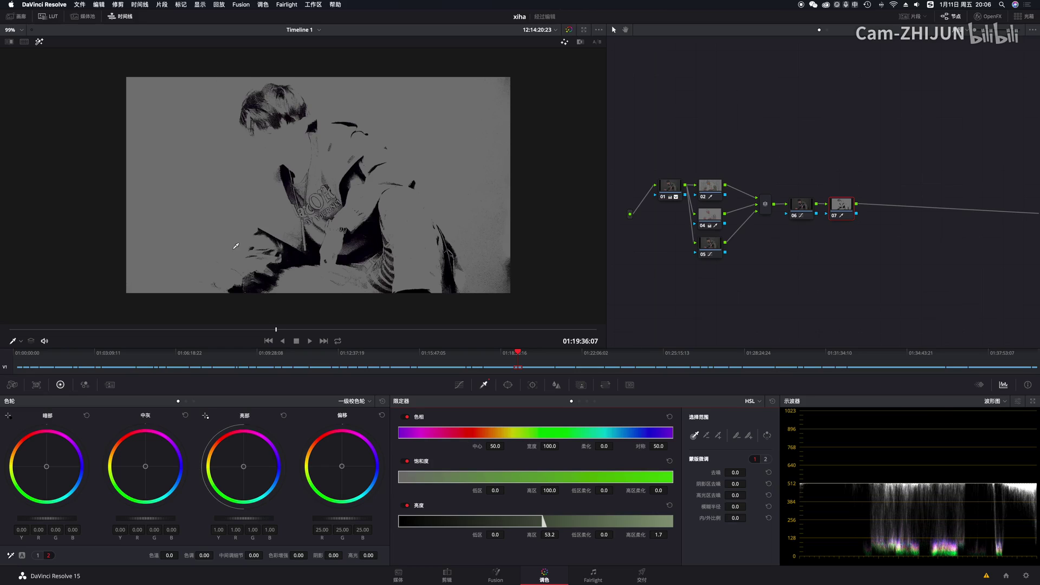
pyautogui.click(44, 41)
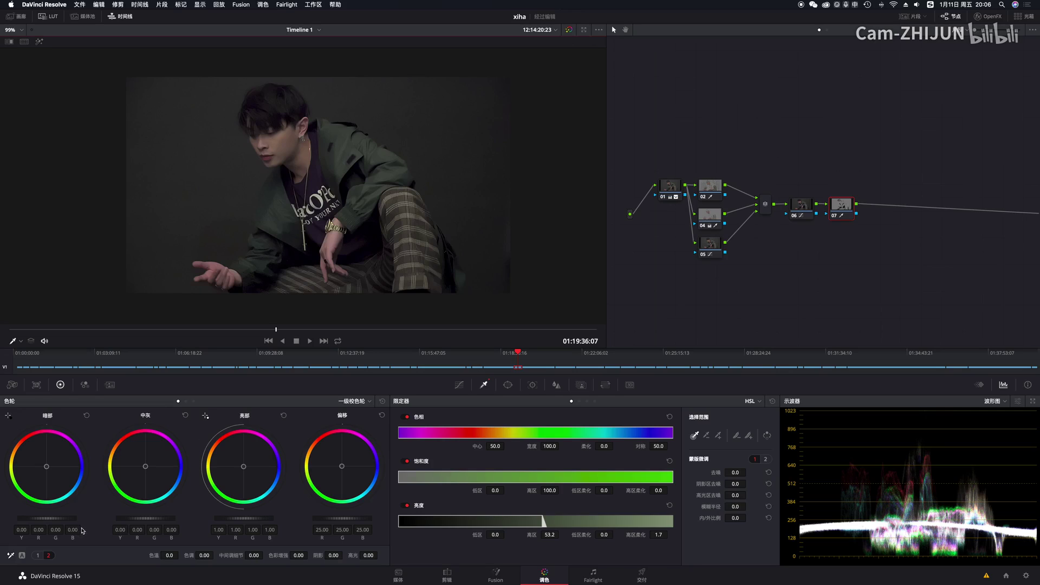
# - On node 07, lower the lift slightly and reduce the least saturated tones with a Saturation vs Saturation curve point at input 0.10
pyautogui.moveTo(57, 519)
pyautogui.mouseDown()
pyautogui.moveTo(82, 517)
pyautogui.moveTo(53, 518)
pyautogui.mouseUp()
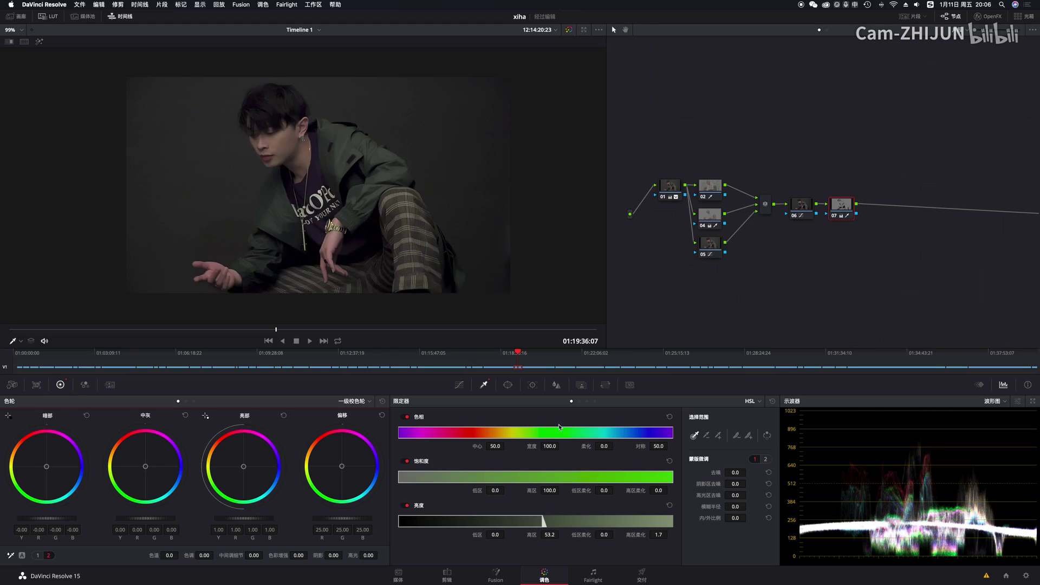
pyautogui.click(460, 385)
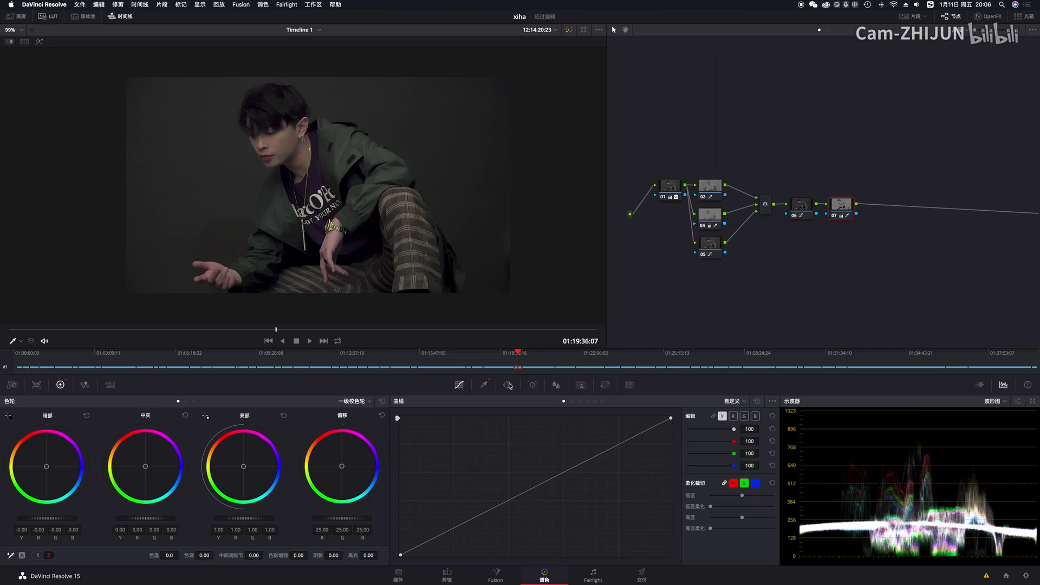
pyautogui.click(603, 403)
pyautogui.moveTo(400, 477); pyautogui.dragTo(470, 482)
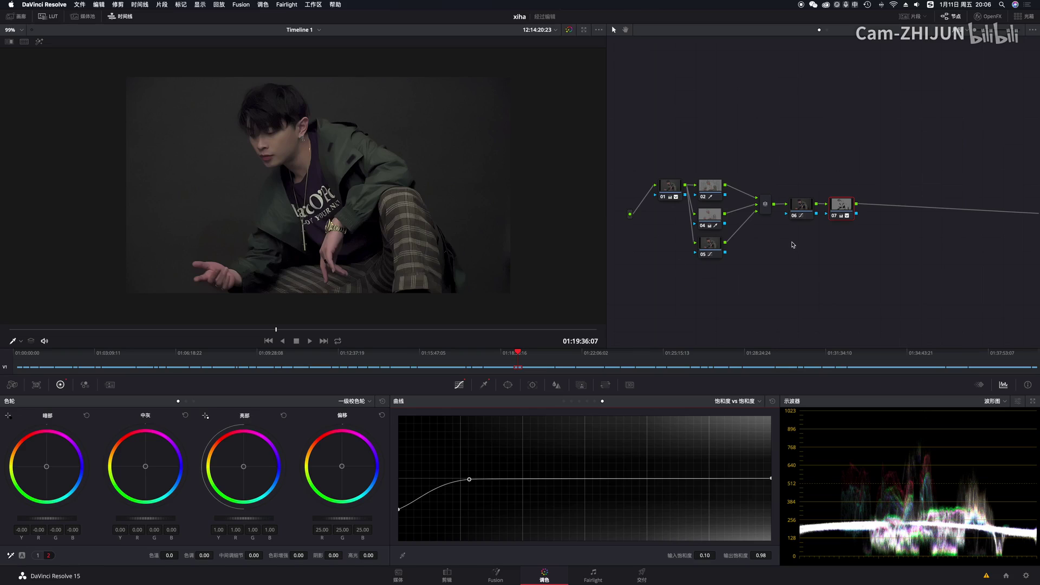
# - Add a node parallel to node 07 and qualify its midtones with luminance 52.0 to 56.4, low softness 4.0 and high softness 2.3
pyautogui.hotkey('alt', 'p')
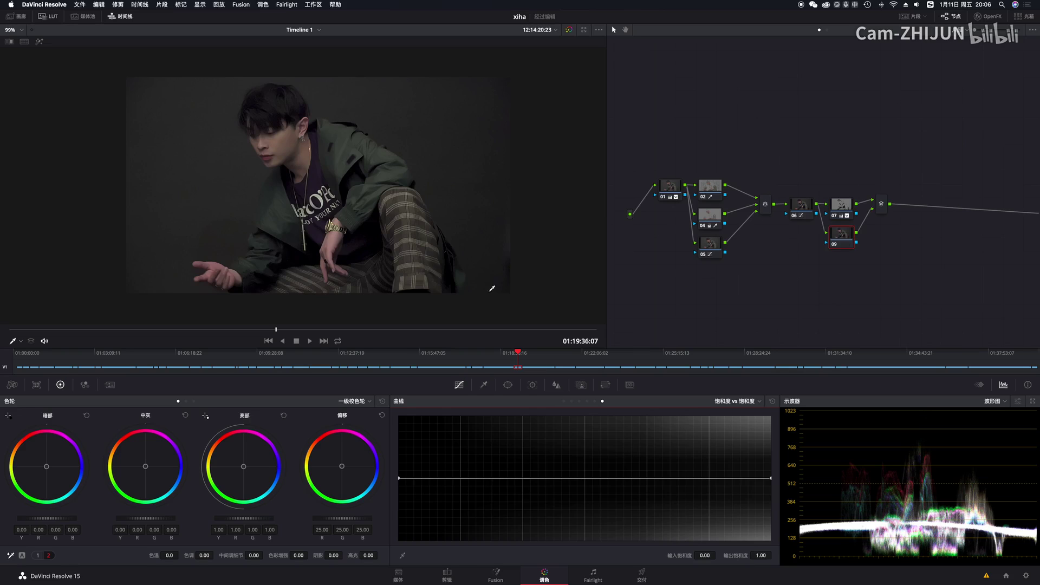
pyautogui.click(564, 401)
pyautogui.click(484, 385)
pyautogui.moveTo(481, 538); pyautogui.dragTo(496, 538)
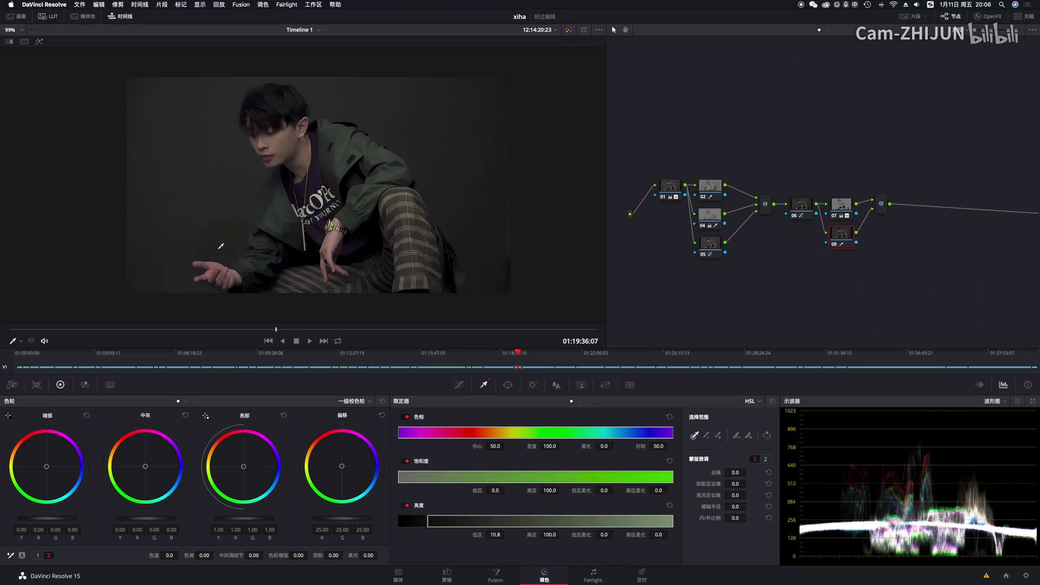
pyautogui.click(39, 42)
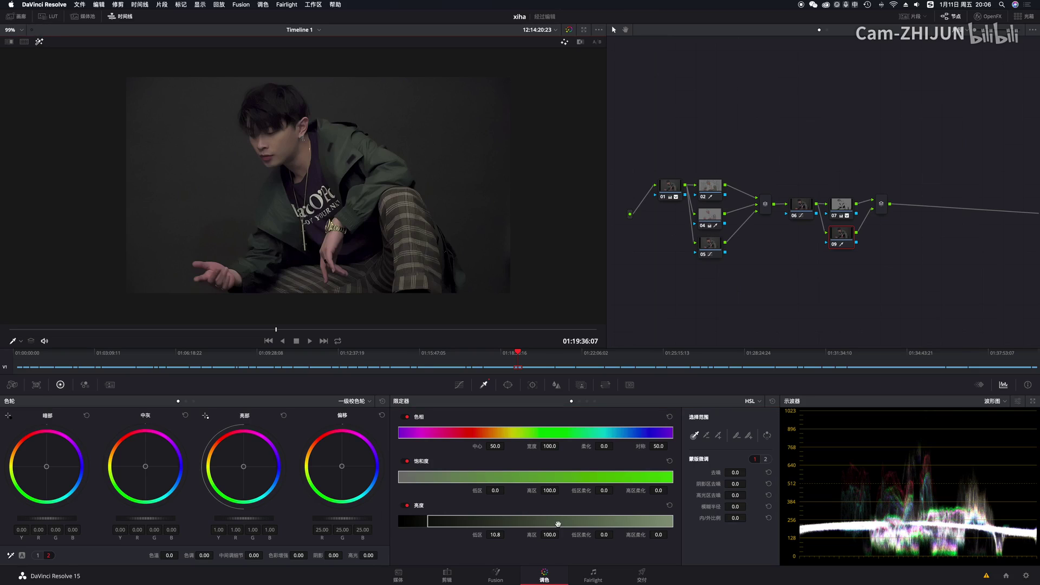
pyautogui.moveTo(549, 536); pyautogui.dragTo(376, 520)
pyautogui.moveTo(495, 535)
pyautogui.mouseDown()
pyautogui.moveTo(633, 547)
pyautogui.moveTo(671, 555)
pyautogui.moveTo(656, 556)
pyautogui.moveTo(663, 563)
pyautogui.mouseUp()
pyautogui.moveTo(605, 534); pyautogui.dragTo(670, 535)
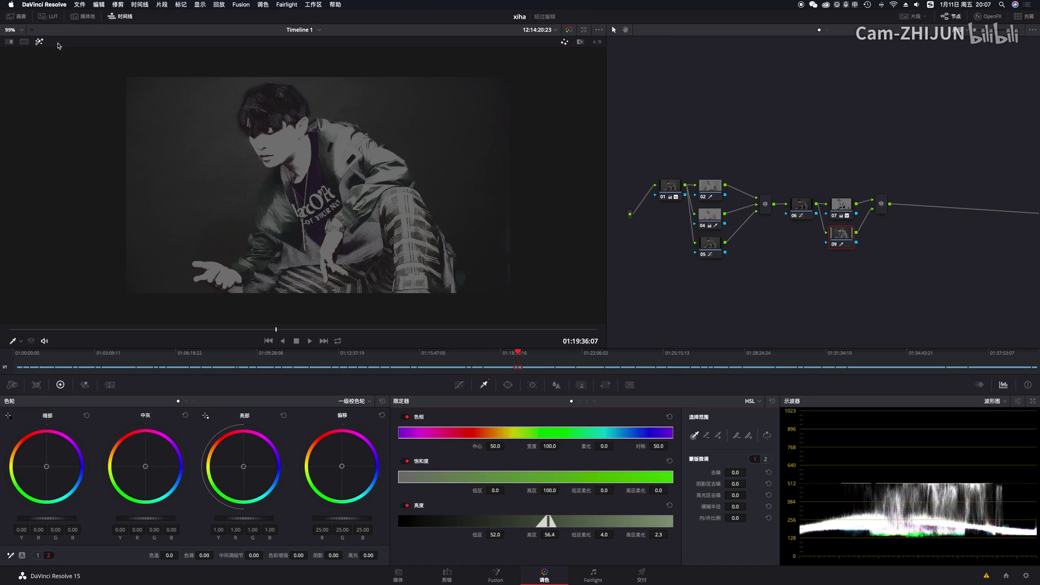
# - Refine node 09's matte with denoise 6.3, shadow denoise 11.6, highlight denoise 28.4 and luminance range 51.9 to 56.6
pyautogui.moveTo(734, 486)
pyautogui.mouseDown()
pyautogui.moveTo(859, 500)
pyautogui.moveTo(750, 495)
pyautogui.moveTo(743, 472)
pyautogui.mouseUp()
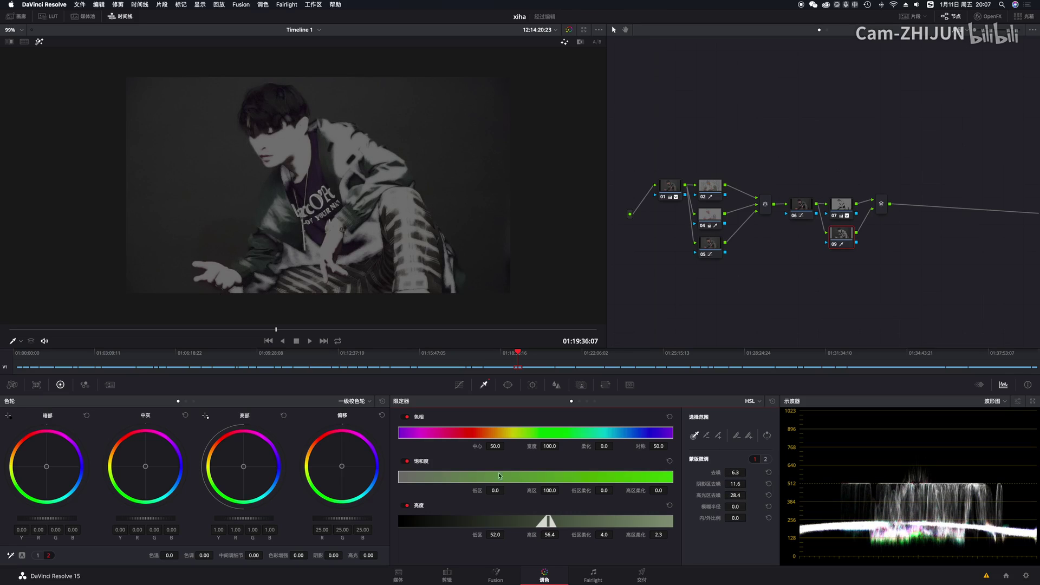
pyautogui.moveTo(494, 534); pyautogui.dragTo(494, 535)
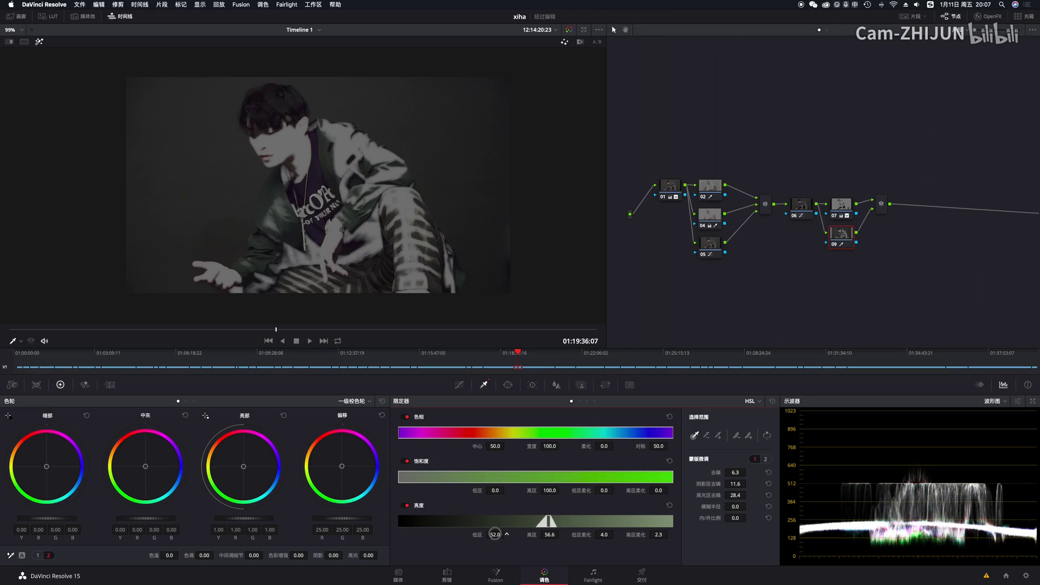
pyautogui.click(41, 42)
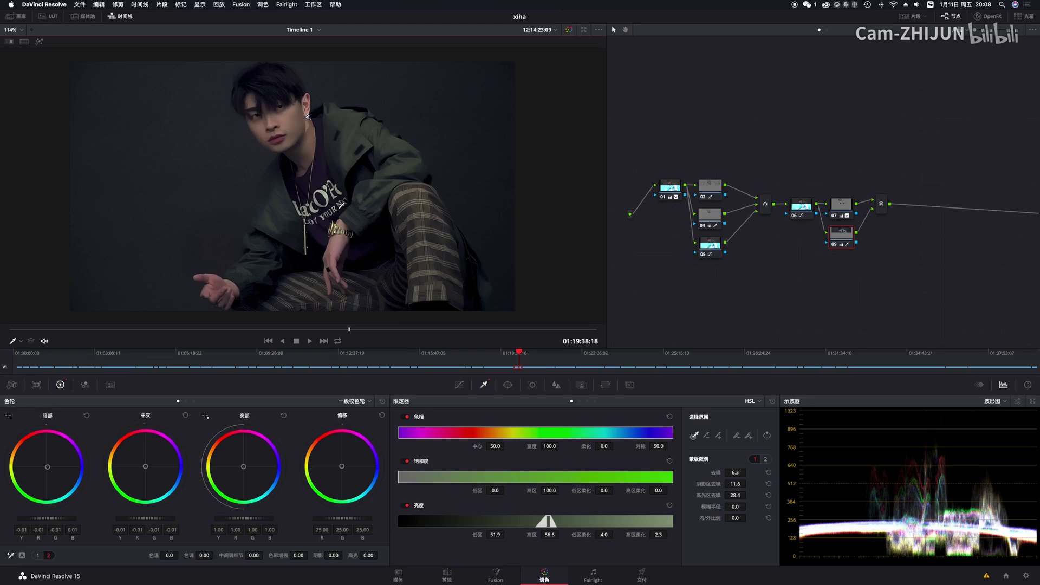
# - Add a corrector node and insert it on the connection after the second mixer
pyautogui.rightClick(906, 228)
pyautogui.moveTo(1001, 241)
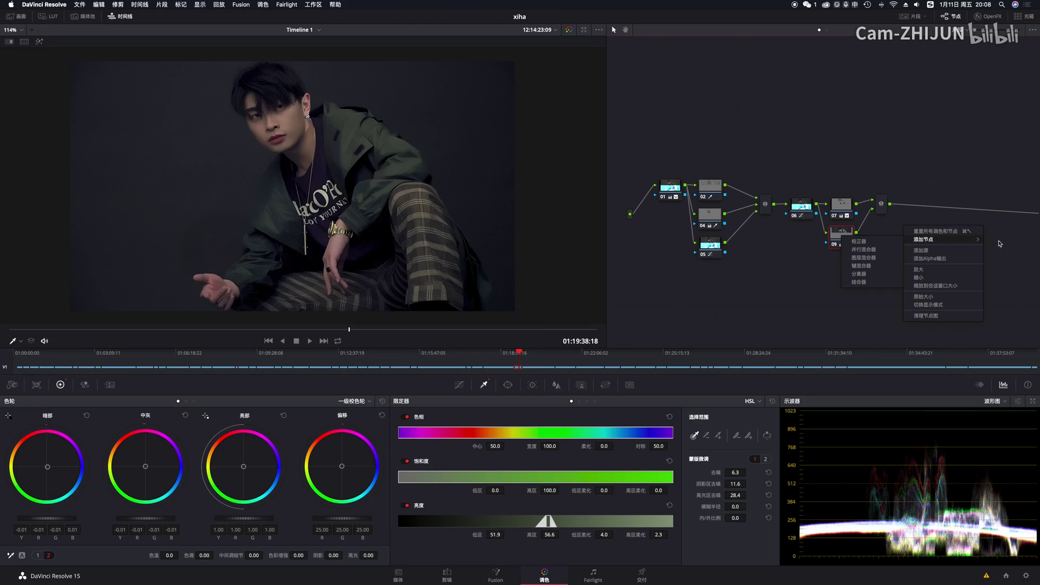
pyautogui.click(861, 242)
pyautogui.moveTo(921, 225); pyautogui.dragTo(923, 204)
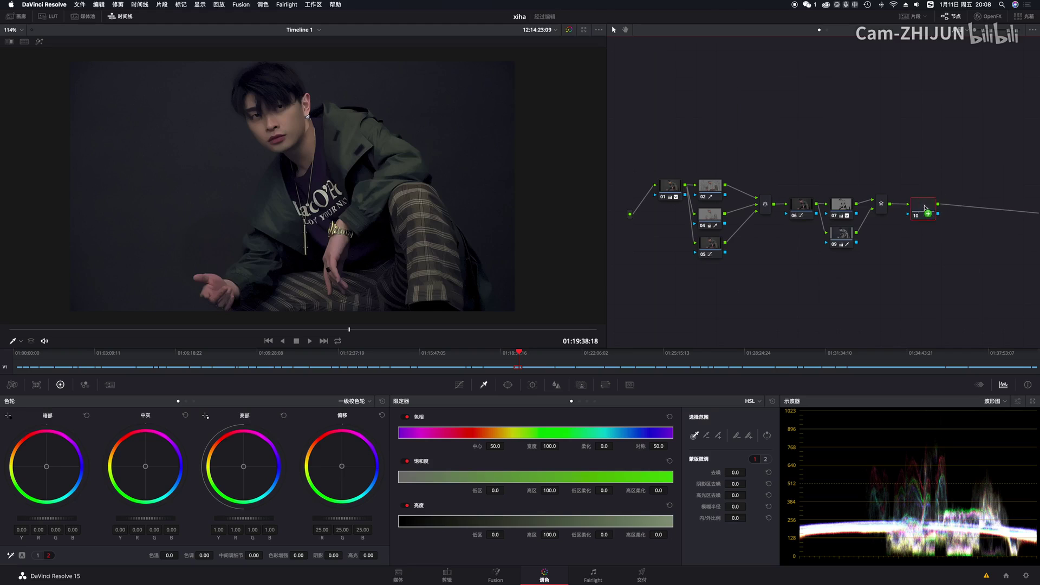
# - Cool the image on node 06 by setting the colour temperature to -60.0
pyautogui.click(835, 232)
pyautogui.click(801, 209)
pyautogui.moveTo(169, 555); pyautogui.dragTo(170, 555)
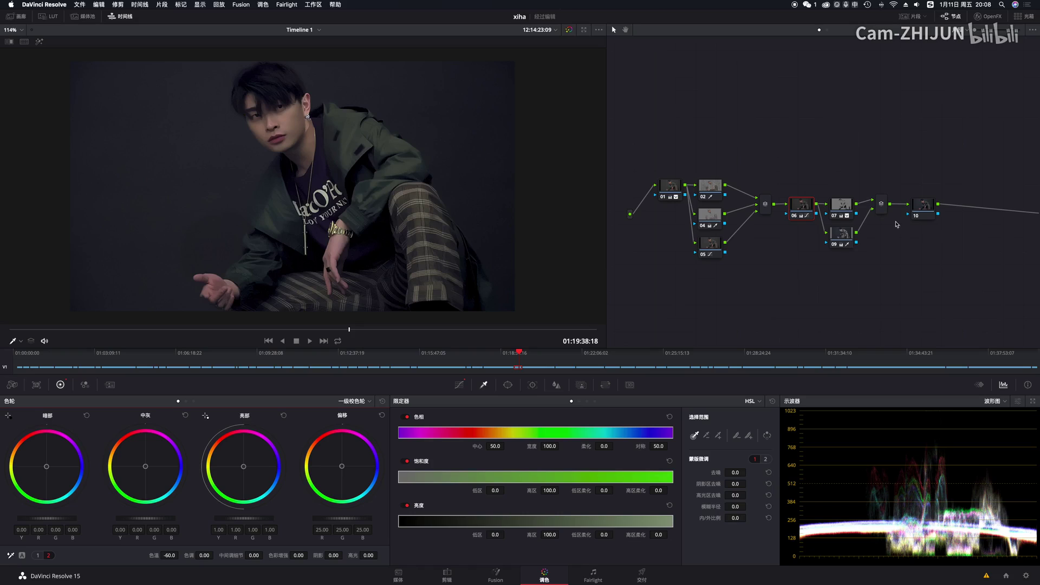
# - Boost the channel outputs in node 05's RGB mixer and lower the node's saturation
pyautogui.click(711, 247)
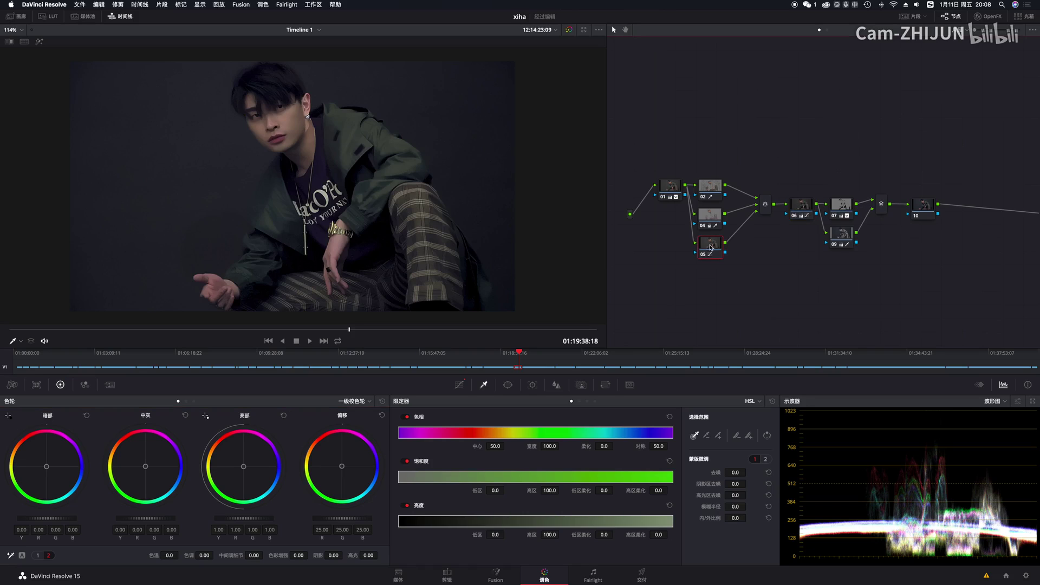
pyautogui.click(85, 385)
pyautogui.moveTo(195, 449); pyautogui.dragTo(195, 427)
pyautogui.moveTo(347, 449); pyautogui.dragTo(347, 385)
pyautogui.click(60, 385)
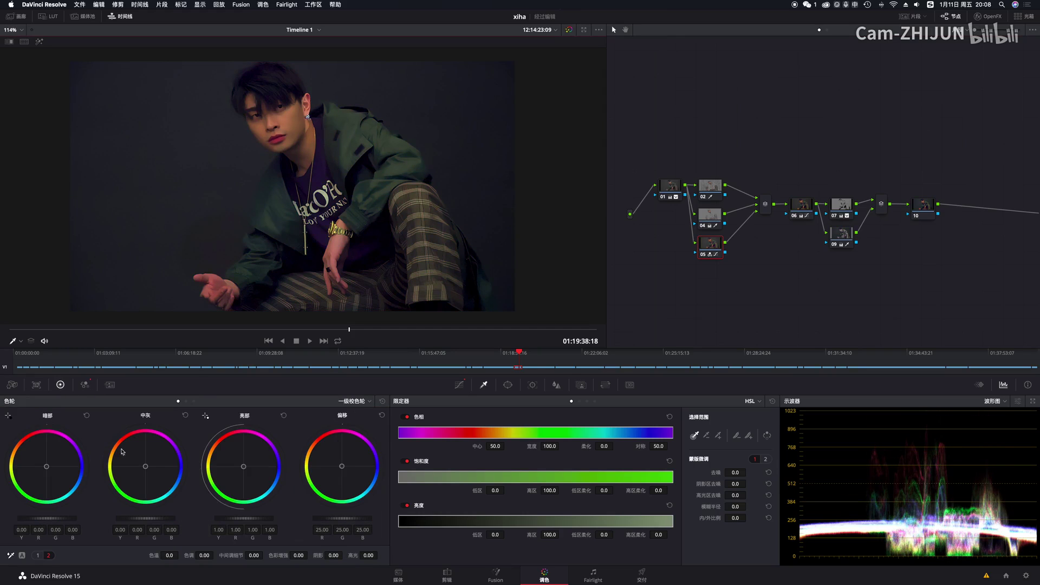
pyautogui.click(38, 555)
pyautogui.moveTo(289, 556); pyautogui.dragTo(246, 551)
# - Fine-tune node 06's custom colour-channel curves, pulling the red midtones down slightly
pyautogui.click(665, 192)
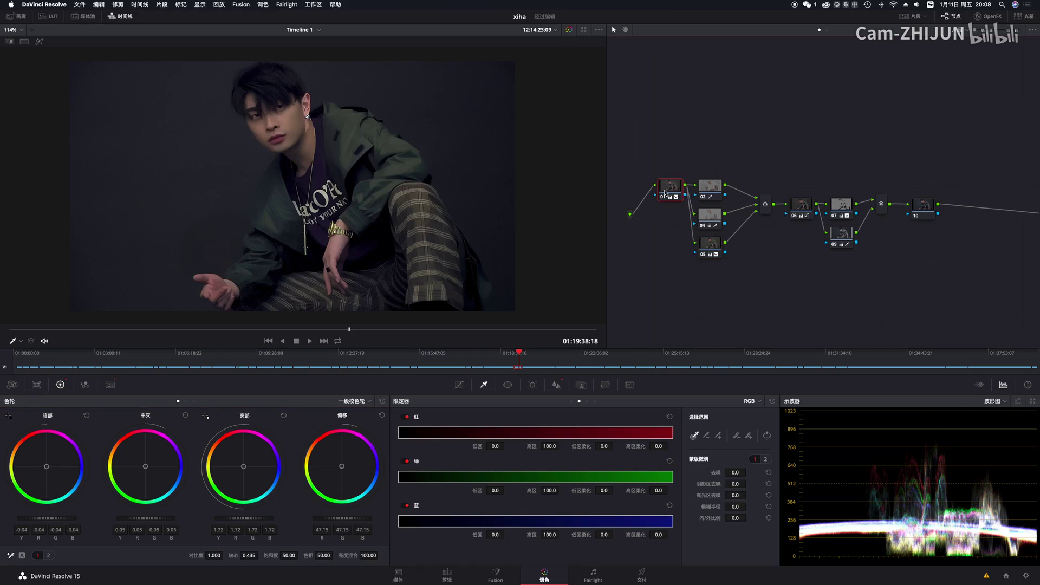
pyautogui.click(459, 384)
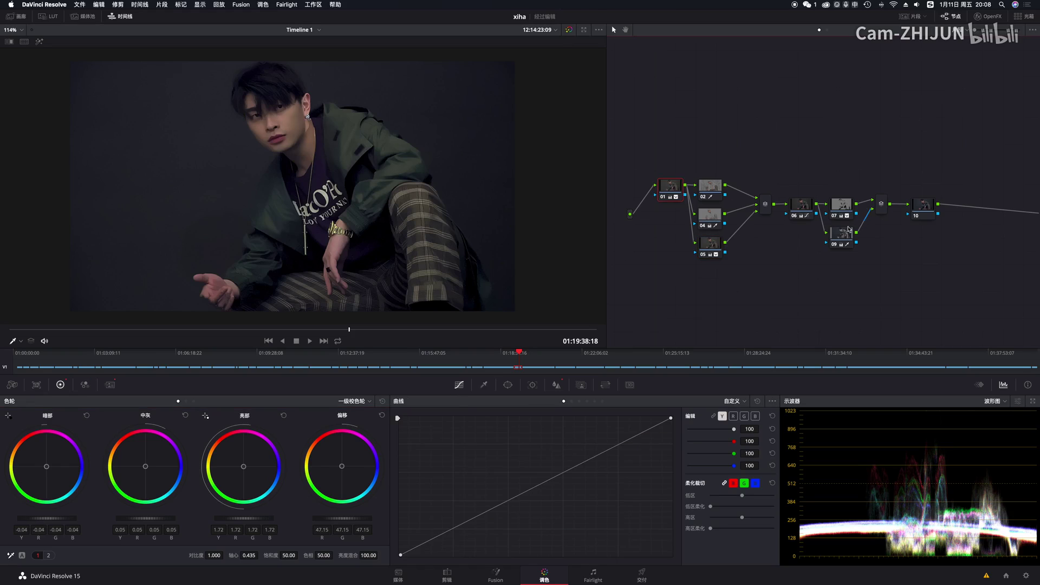
pyautogui.click(801, 209)
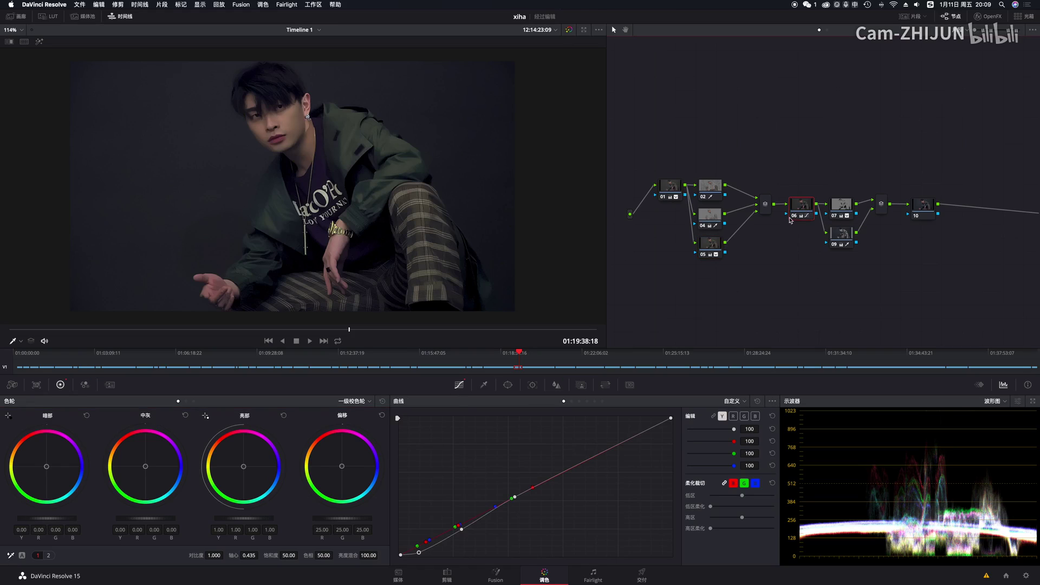
pyautogui.click(755, 416)
pyautogui.moveTo(532, 488); pyautogui.dragTo(534, 491)
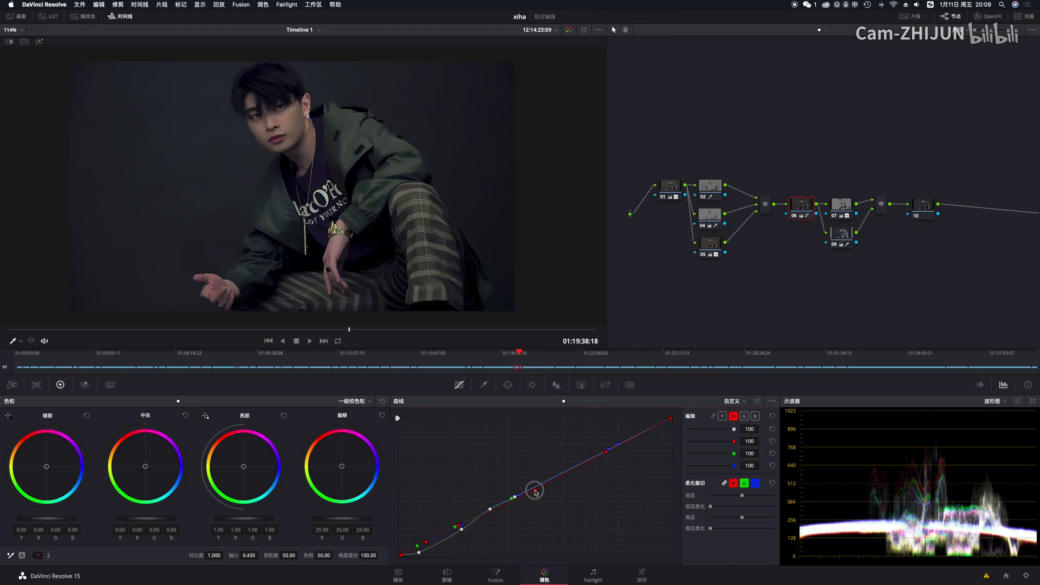
pyautogui.click(919, 216)
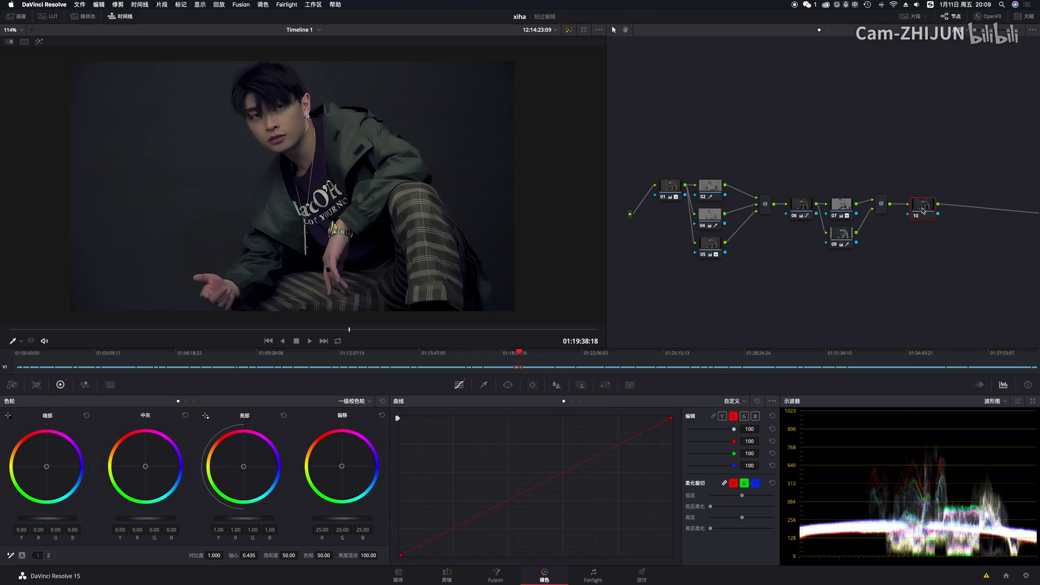
pyautogui.click(996, 17)
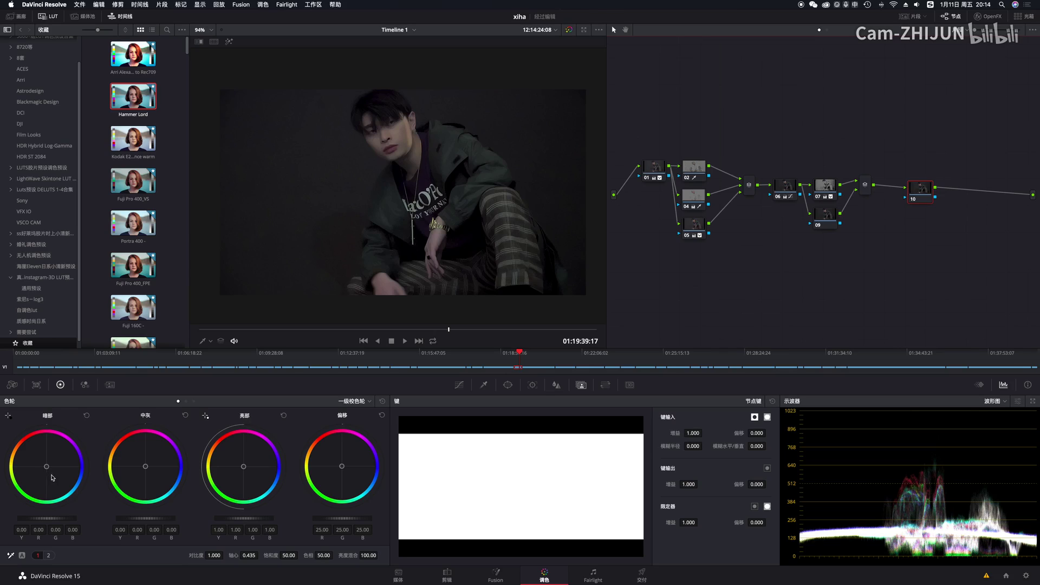
pyautogui.click(459, 385)
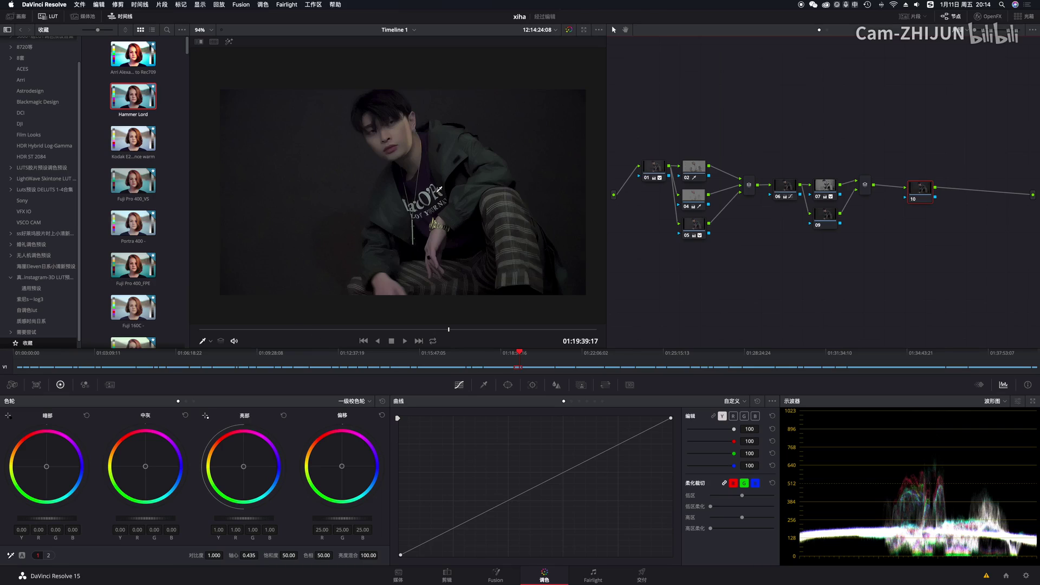
# - Sample the neck skin with the HSL qualifier on node 09 and set the saturation low limit to 0.6
pyautogui.click(824, 221)
pyautogui.moveTo(828, 217); pyautogui.dragTo(827, 218)
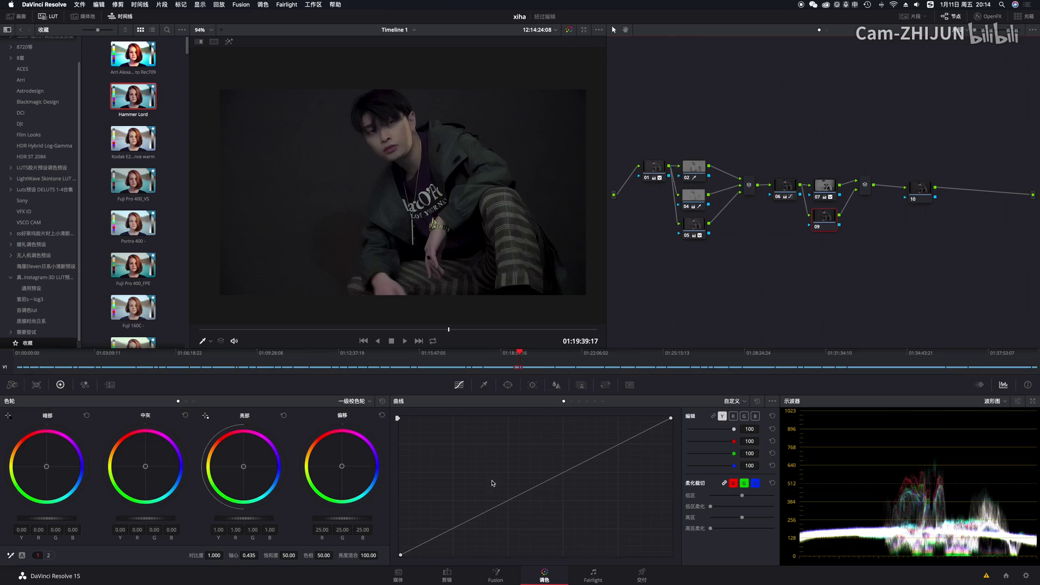
pyautogui.click(484, 385)
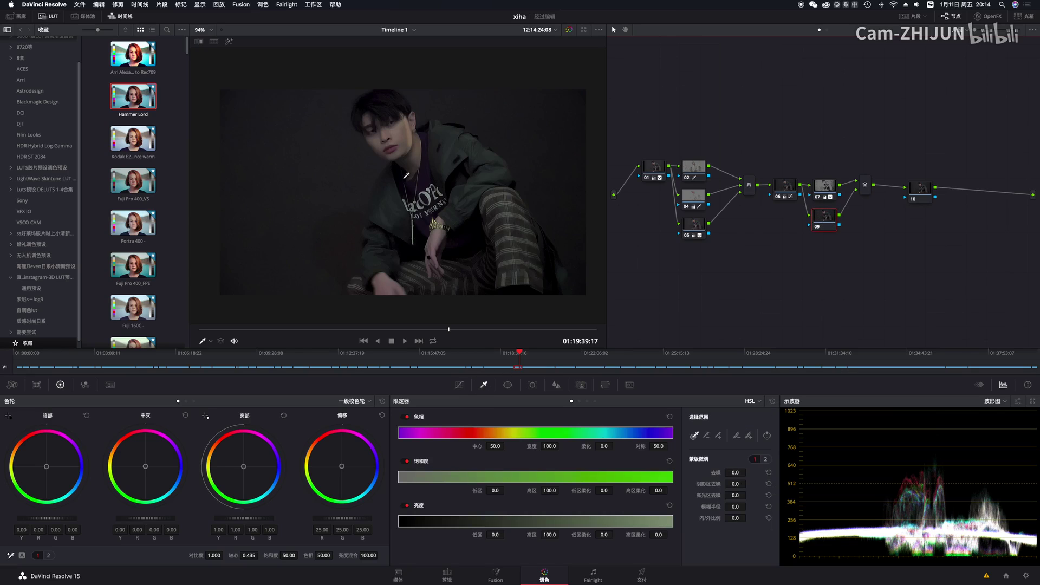
pyautogui.moveTo(408, 130)
pyautogui.mouseDown()
pyautogui.moveTo(401, 141)
pyautogui.moveTo(371, 136)
pyautogui.moveTo(404, 145)
pyautogui.mouseUp()
pyautogui.click(228, 42)
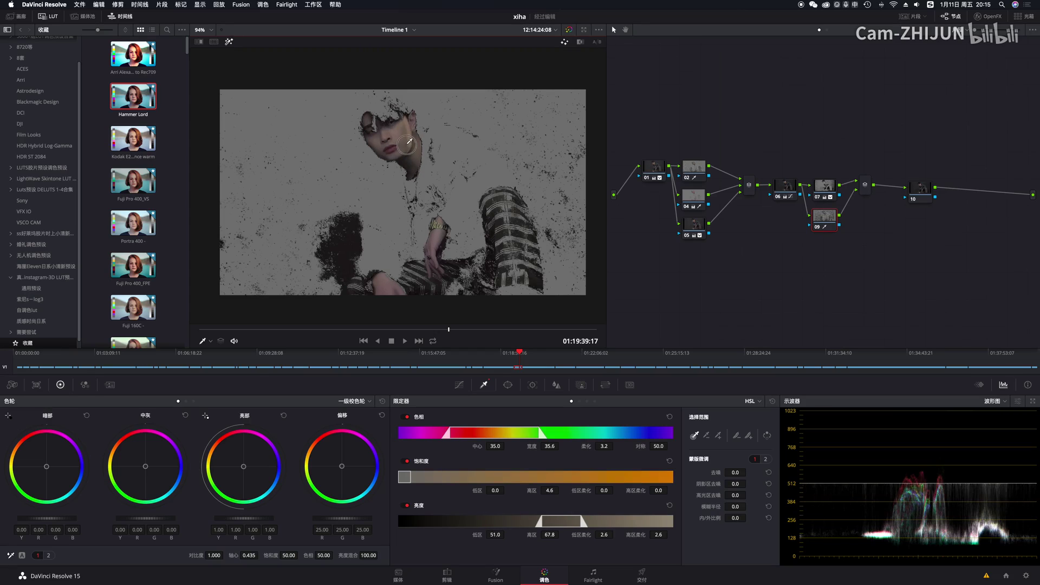
pyautogui.moveTo(495, 490); pyautogui.dragTo(491, 497)
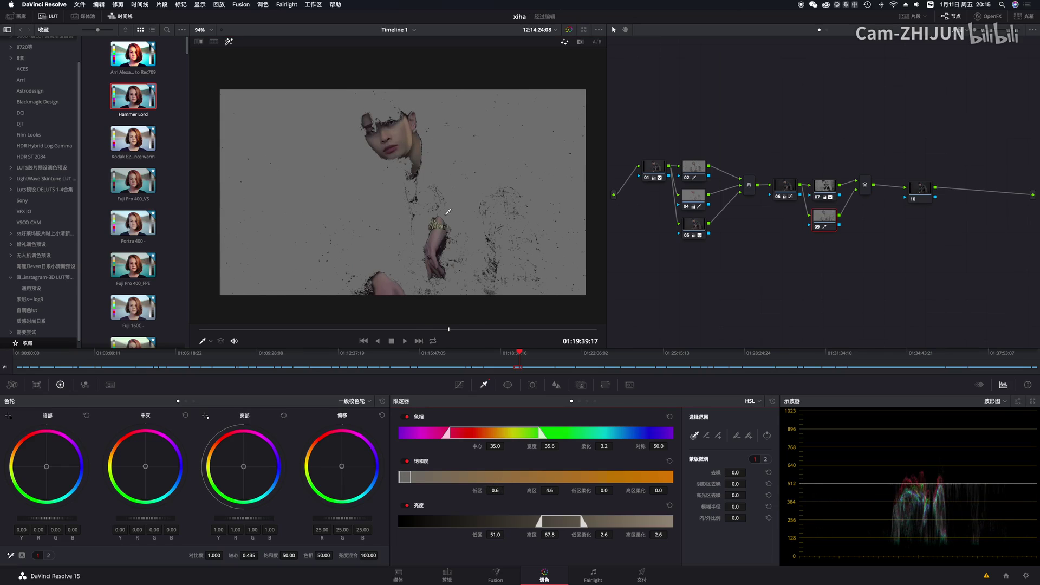
# - Refine node 09's skin matte with denoise 5.2, shadow denoise 3.7, hue width 23.2 and luminance low 47.2
pyautogui.click(227, 42)
pyautogui.click(227, 43)
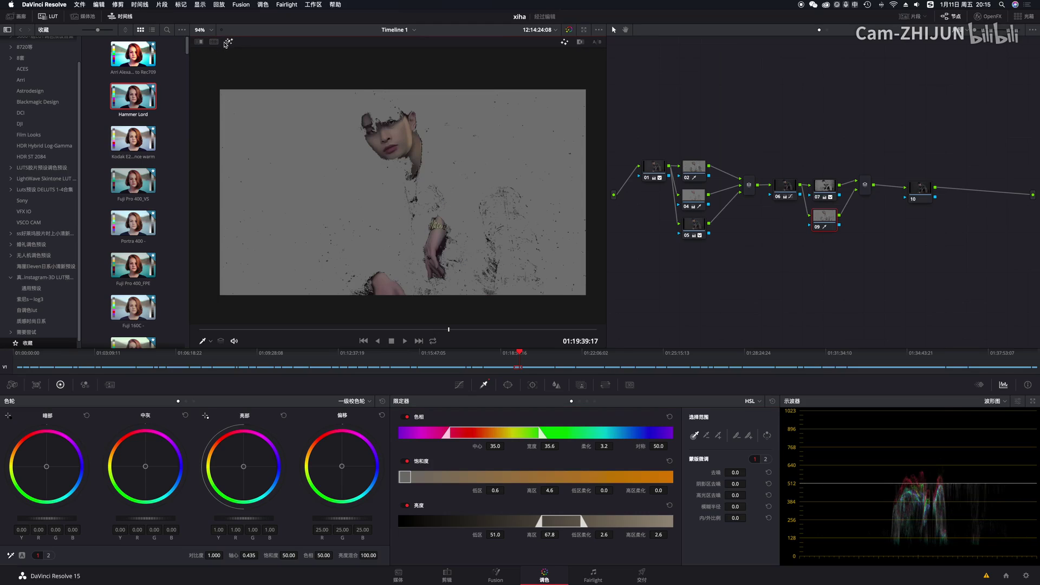
pyautogui.moveTo(733, 484)
pyautogui.mouseDown()
pyautogui.moveTo(750, 484)
pyautogui.moveTo(753, 473)
pyautogui.moveTo(727, 483)
pyautogui.mouseUp()
pyautogui.moveTo(555, 446); pyautogui.dragTo(501, 436)
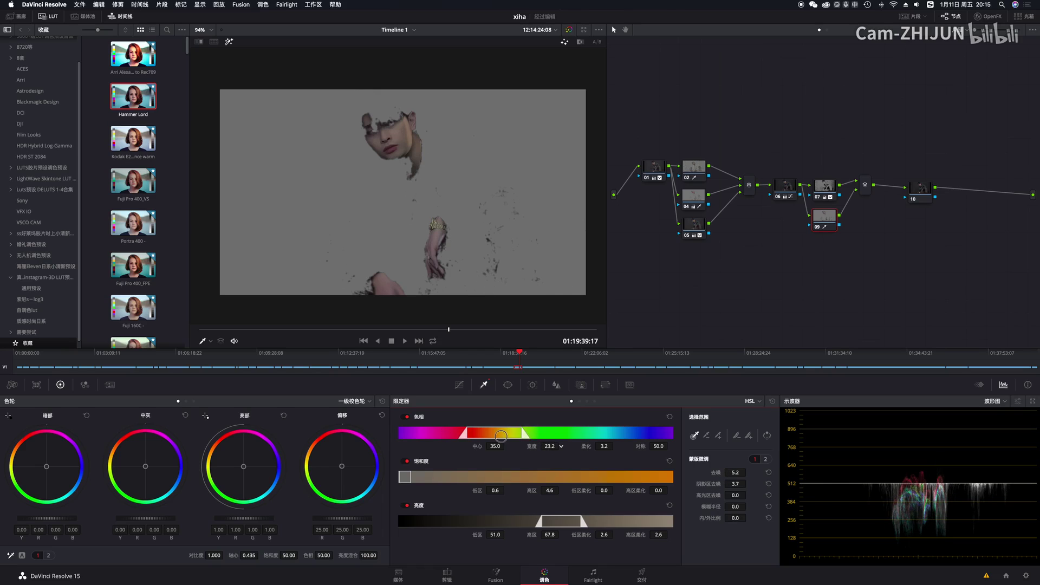
pyautogui.moveTo(489, 536)
pyautogui.mouseDown()
pyautogui.moveTo(450, 529)
pyautogui.moveTo(494, 535)
pyautogui.mouseUp()
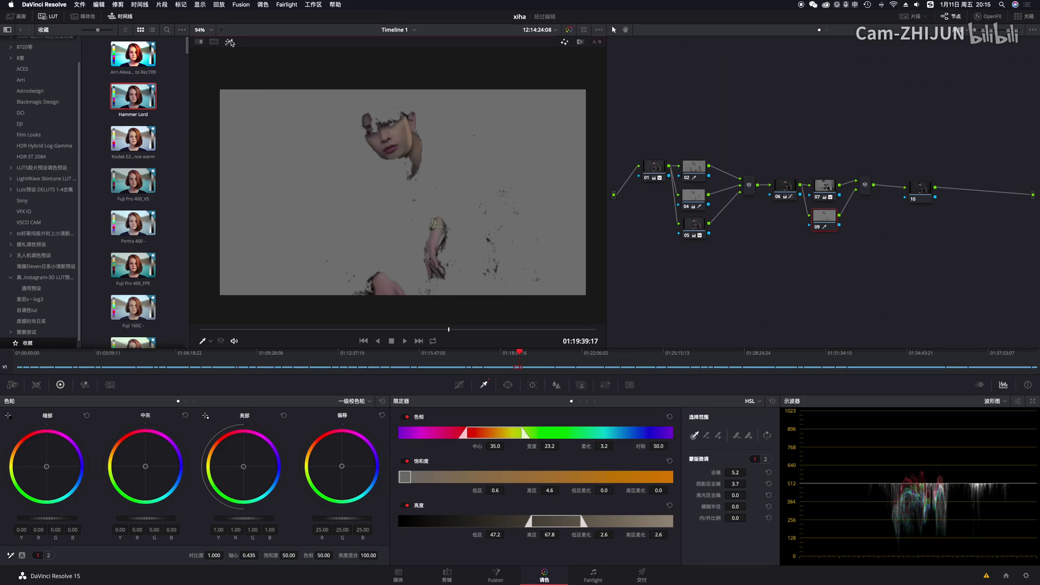
pyautogui.click(228, 41)
# - Apply the Hammer Lord LUT to node 10
pyautogui.click(915, 192)
pyautogui.moveTo(133, 98); pyautogui.dragTo(921, 199)
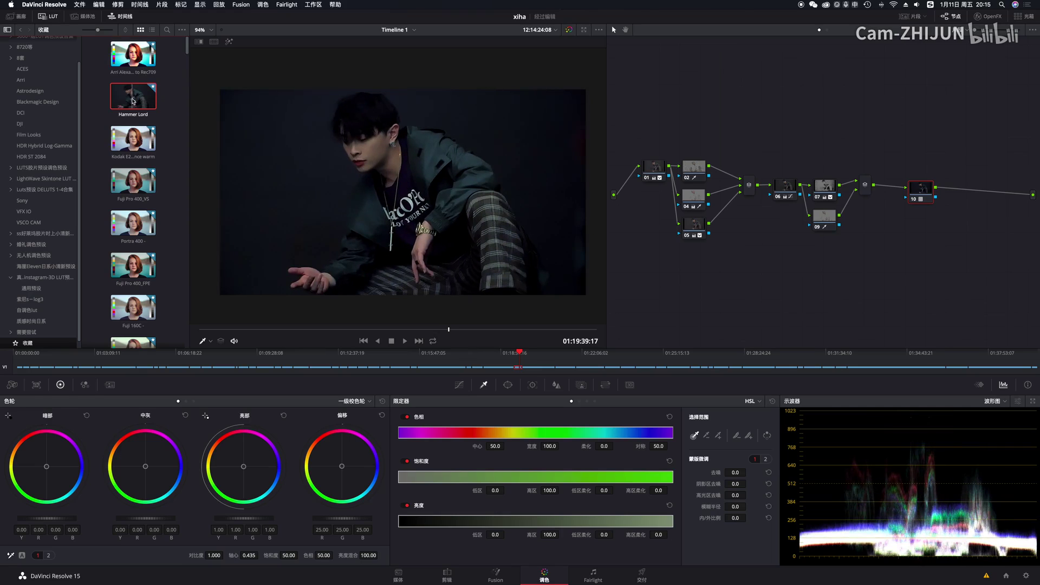
pyautogui.moveTo(131, 101); pyautogui.dragTo(922, 191)
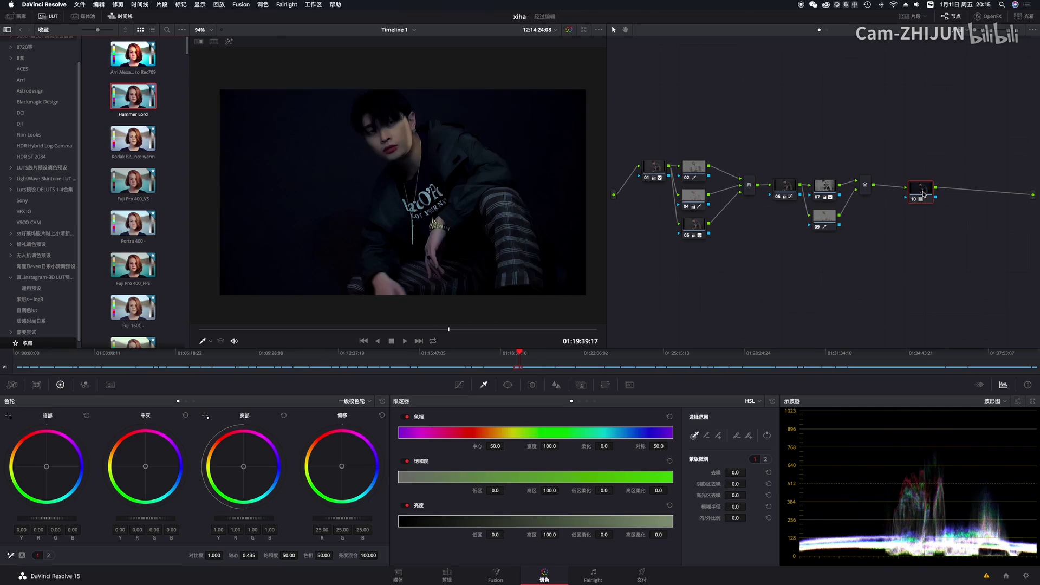
# - Warm the image on node 01 by setting the colour temperature to 630.0
pyautogui.click(656, 173)
pyautogui.click(48, 555)
pyautogui.moveTo(171, 555); pyautogui.dragTo(198, 557)
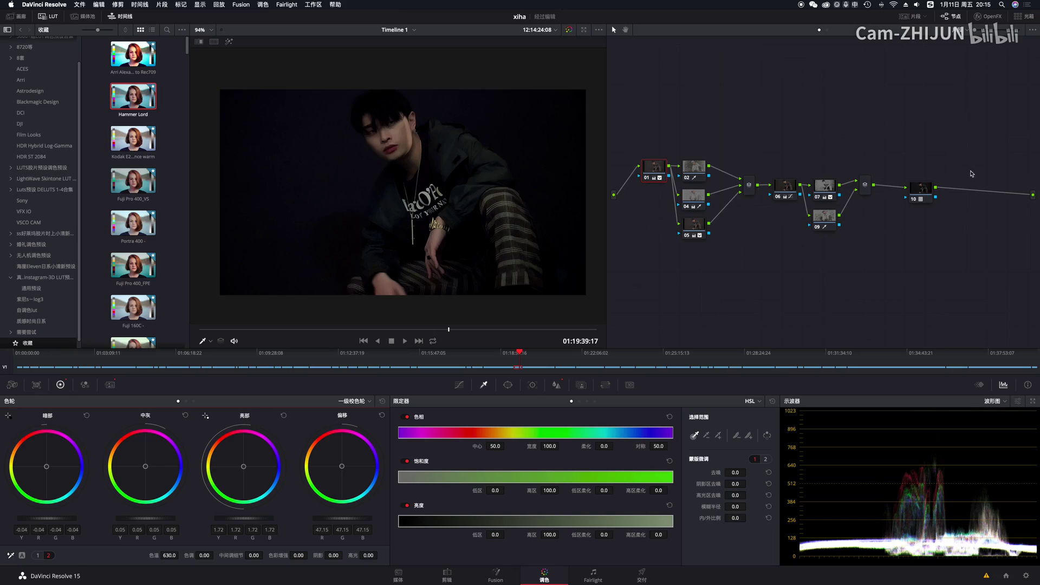
# - Lift the shadows on node 06 by raising the two lowest points of its luminance curve
pyautogui.click(788, 185)
pyautogui.click(459, 385)
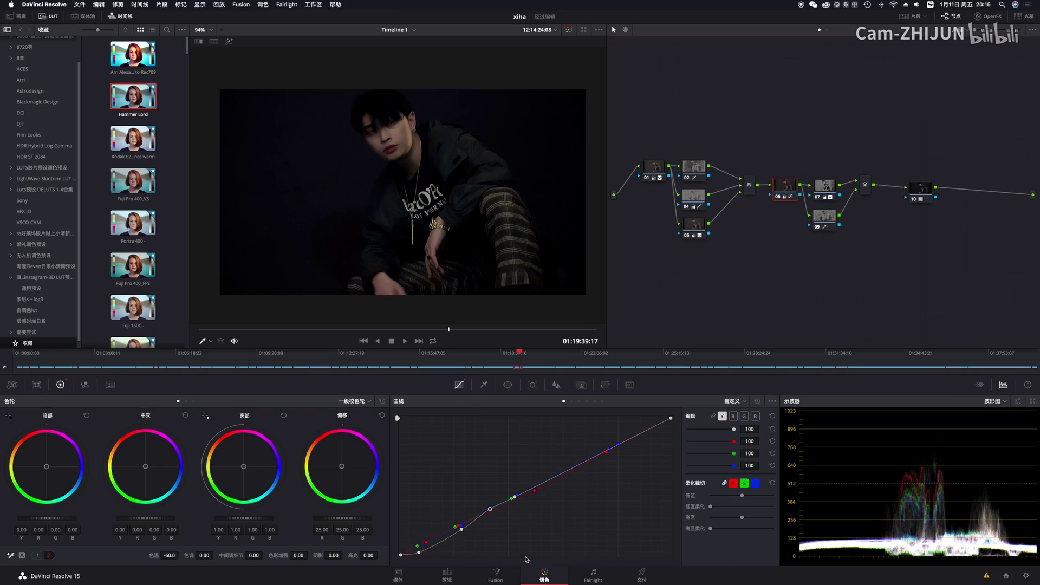
pyautogui.moveTo(460, 529); pyautogui.dragTo(458, 526)
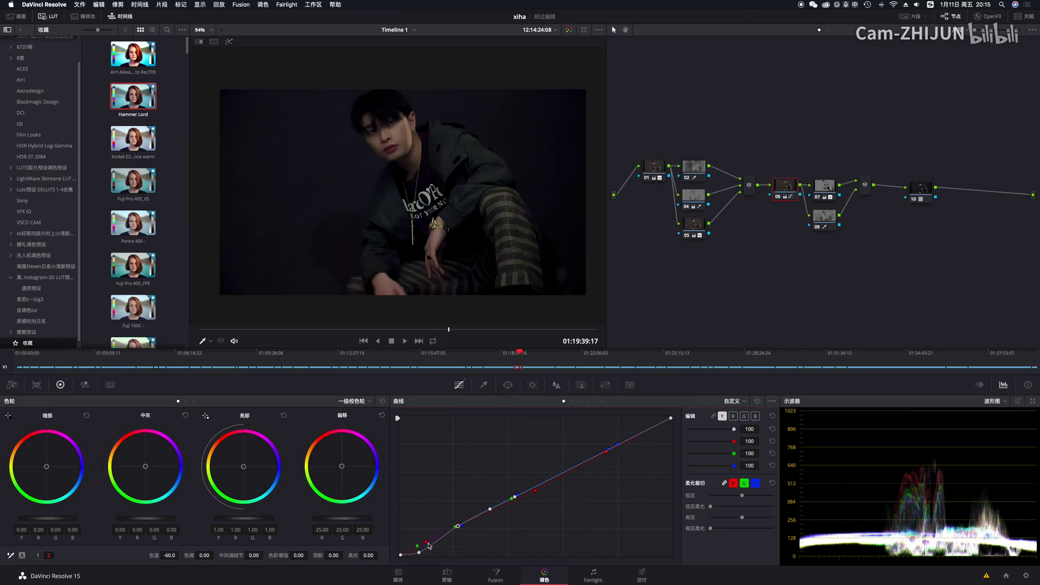
pyautogui.moveTo(418, 554); pyautogui.dragTo(417, 547)
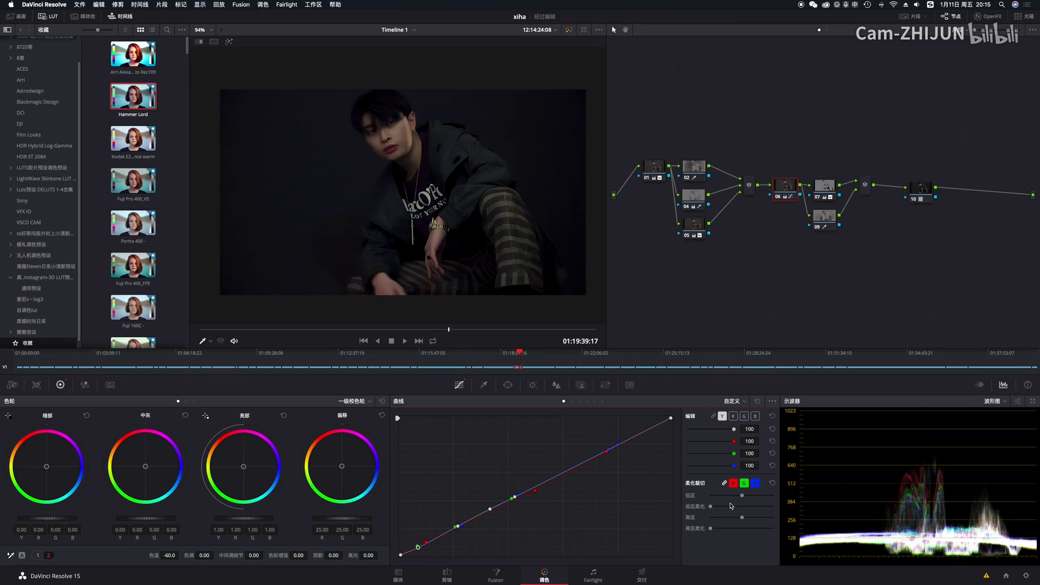
pyautogui.click(922, 193)
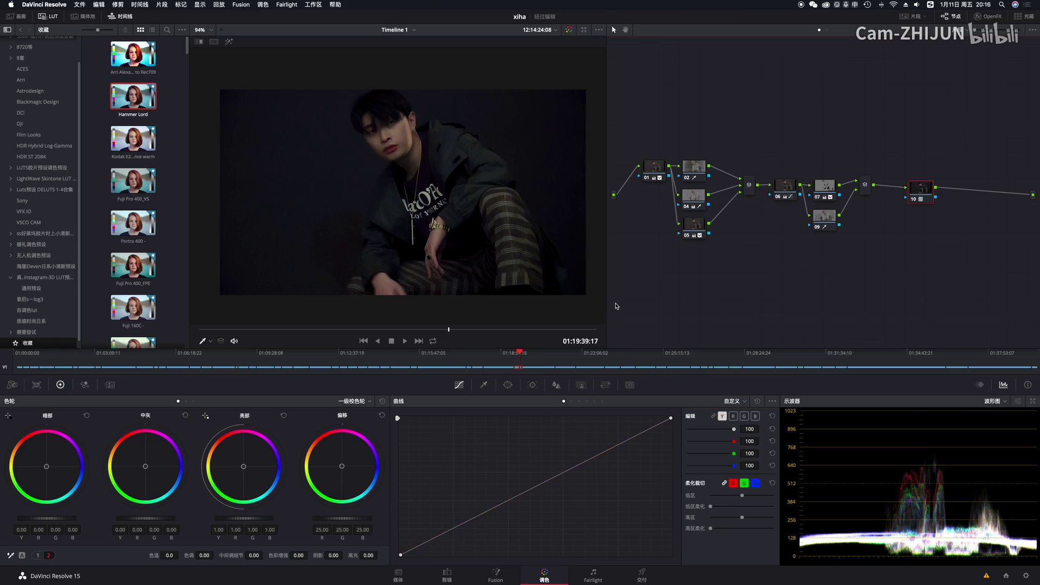
pyautogui.click(606, 385)
pyautogui.click(628, 385)
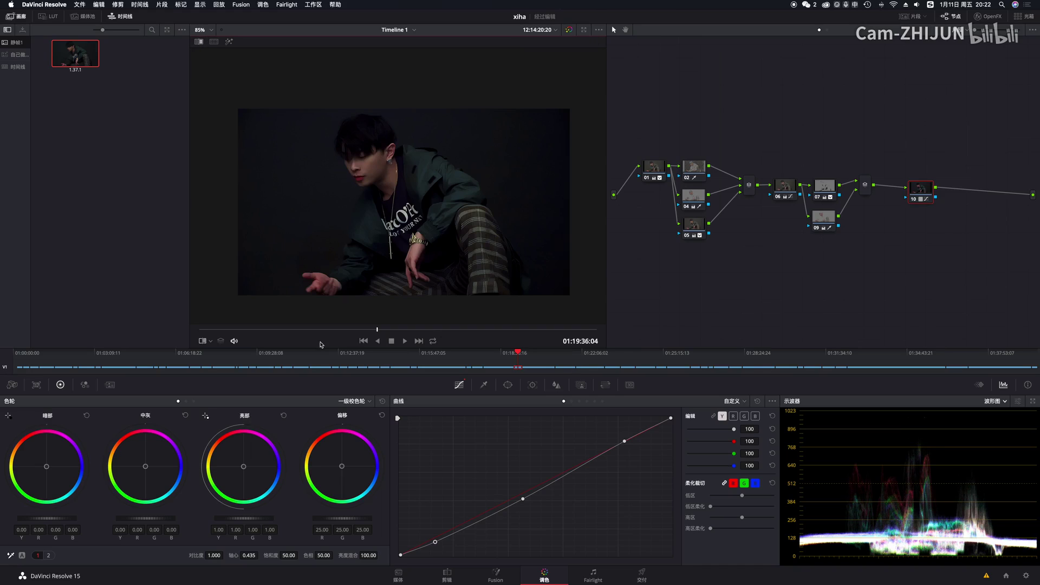
# - Compare the current frame with the saved gallery still by wiping across the image
pyautogui.moveTo(260, 330)
pyautogui.mouseDown()
pyautogui.moveTo(523, 331)
pyautogui.moveTo(342, 323)
pyautogui.moveTo(378, 326)
pyautogui.mouseUp()
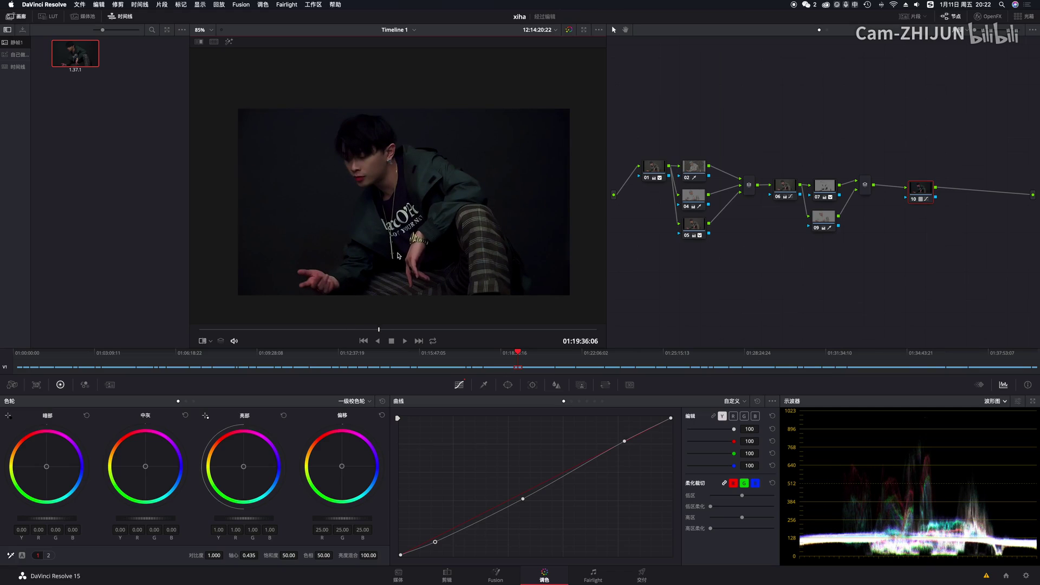
pyautogui.doubleClick(84, 61)
pyautogui.moveTo(439, 135); pyautogui.dragTo(119, 227)
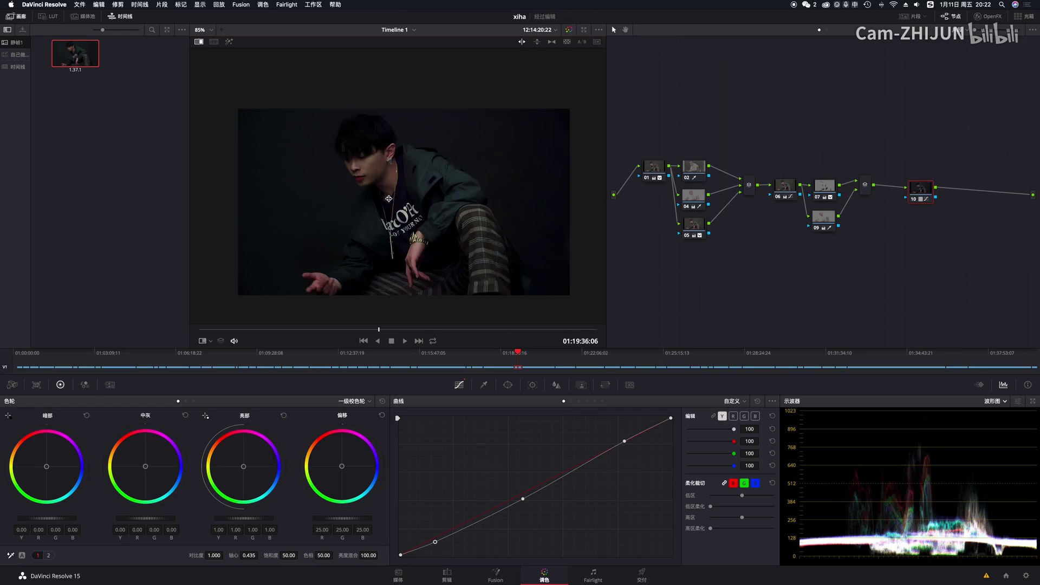
# - Add a serial node after node 10 and darken its shadows slightly with one luminance curve point, checking against the reference still
pyautogui.hotkey('alt', 's')
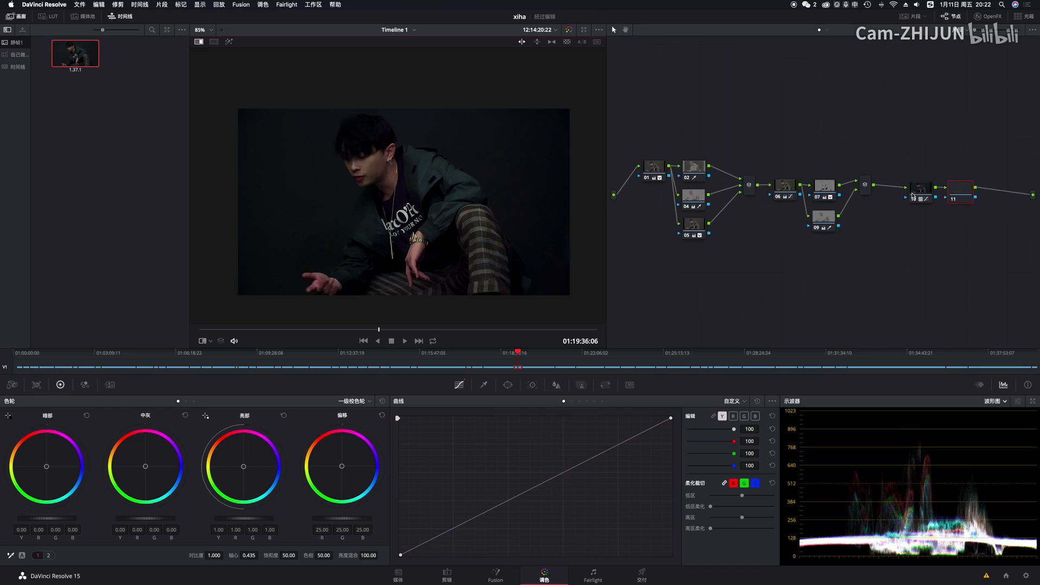
pyautogui.click(452, 530)
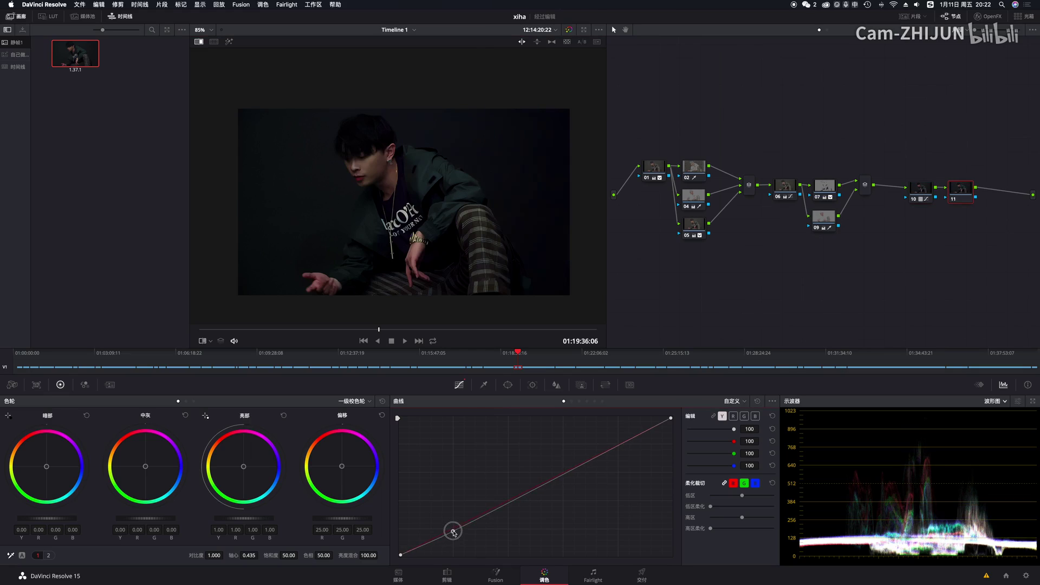
pyautogui.moveTo(454, 530); pyautogui.dragTo(455, 530)
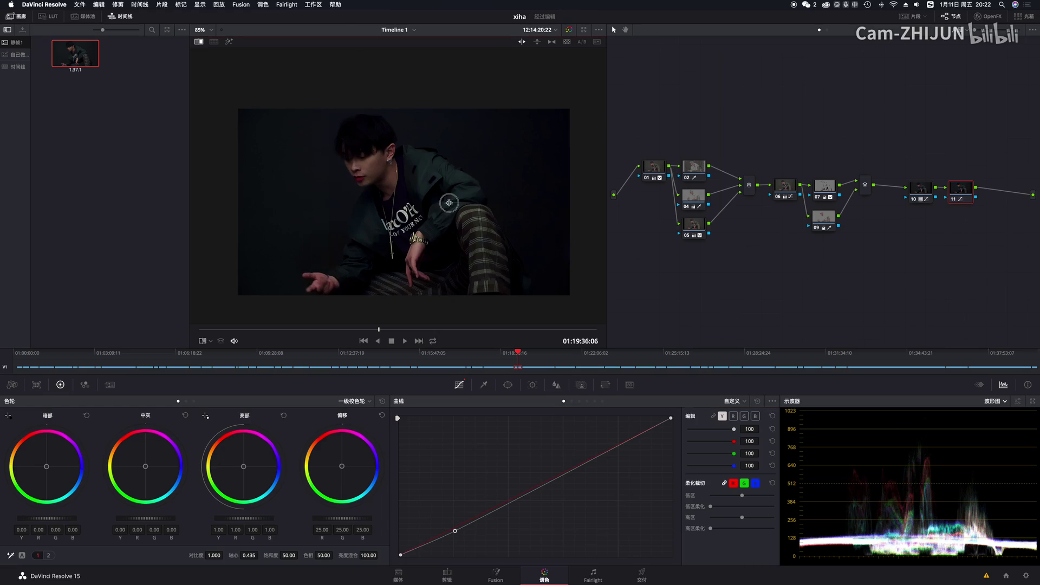
pyautogui.click(199, 43)
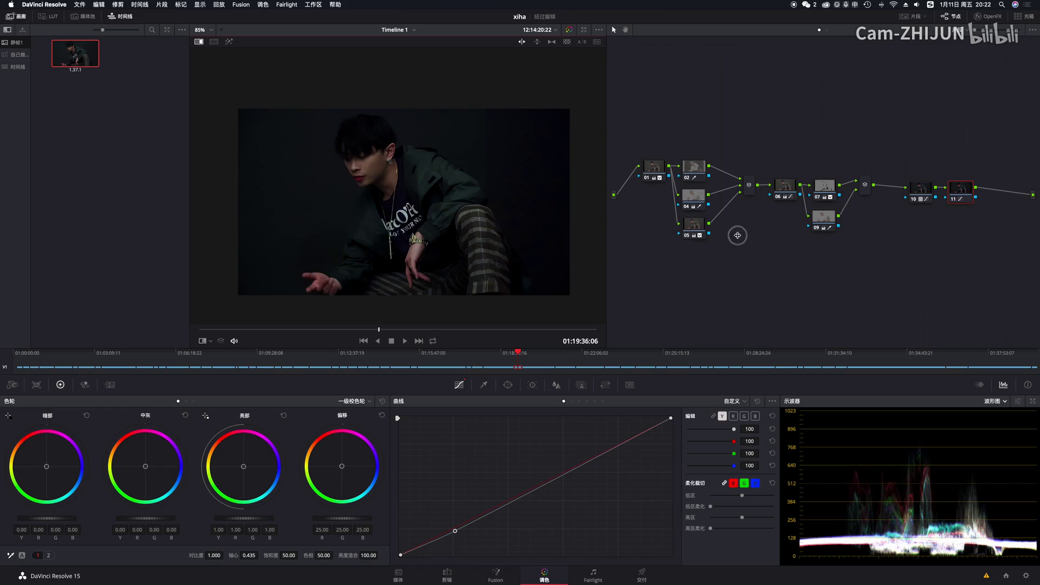
pyautogui.click(199, 42)
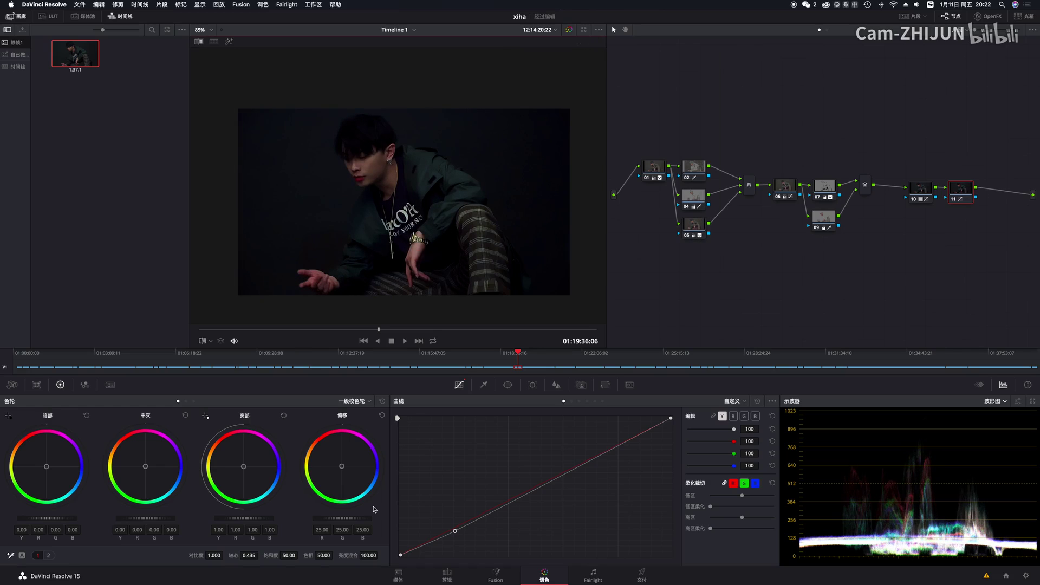
# - Shape the shadows of node 11's blue curve with a slightly raised point and a second anchor point below it
pyautogui.click(754, 416)
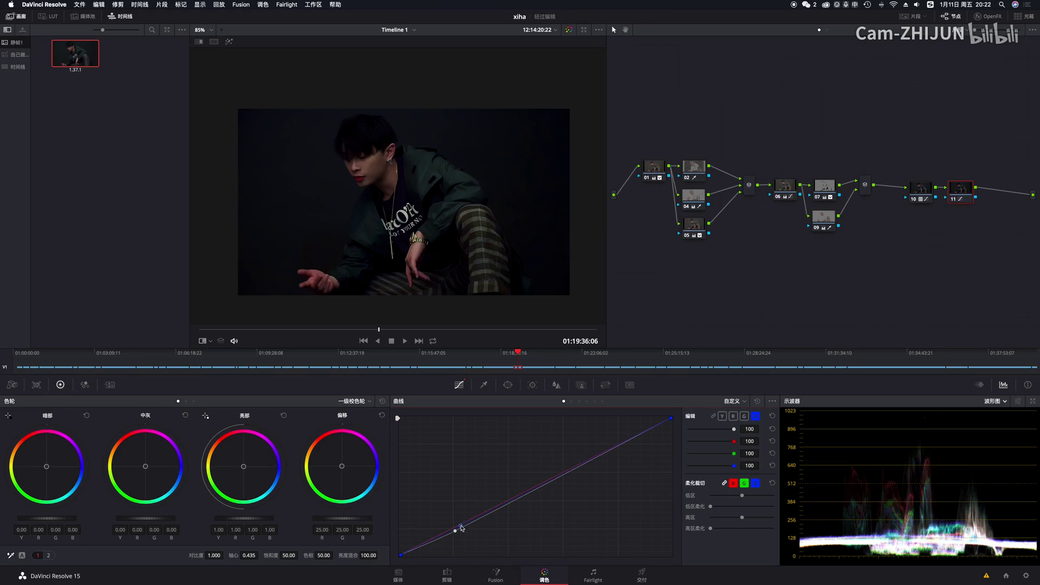
pyautogui.click(436, 539)
pyautogui.rightClick(436, 539)
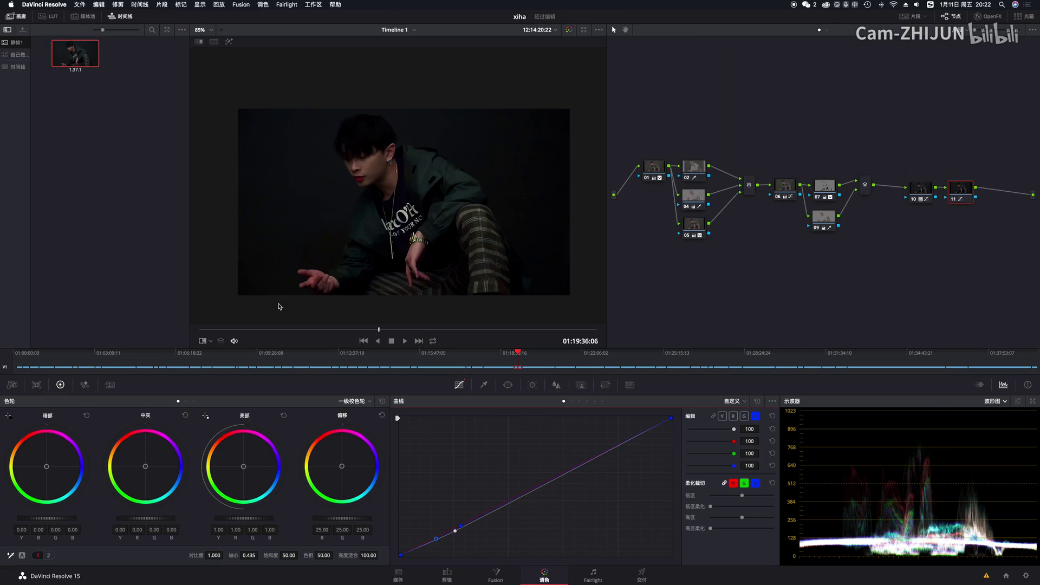
# - Scrub through the clip to review the grade on other frames
pyautogui.click(408, 329)
pyautogui.moveTo(408, 329); pyautogui.dragTo(303, 330)
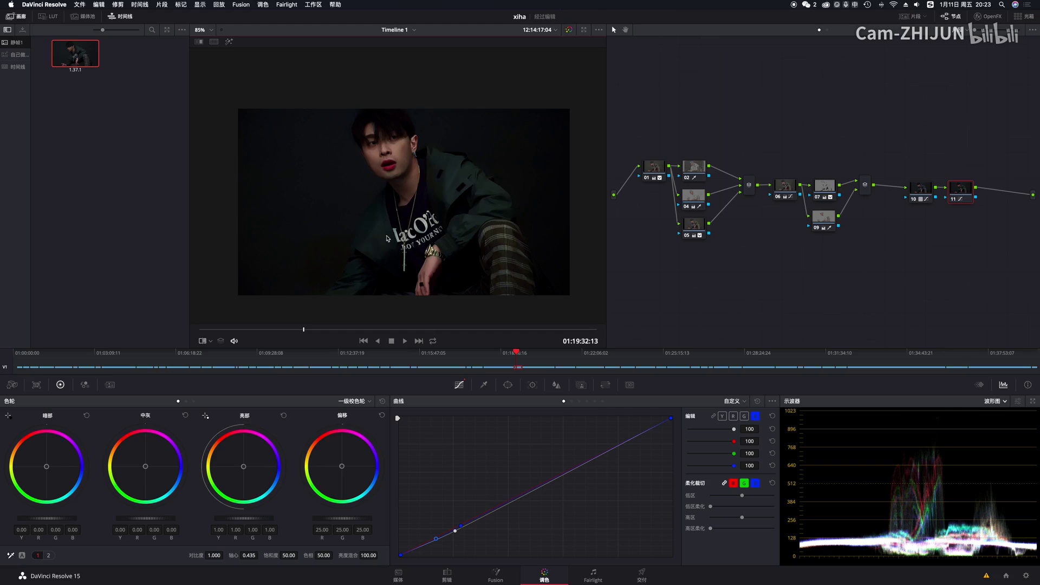
pyautogui.click(238, 329)
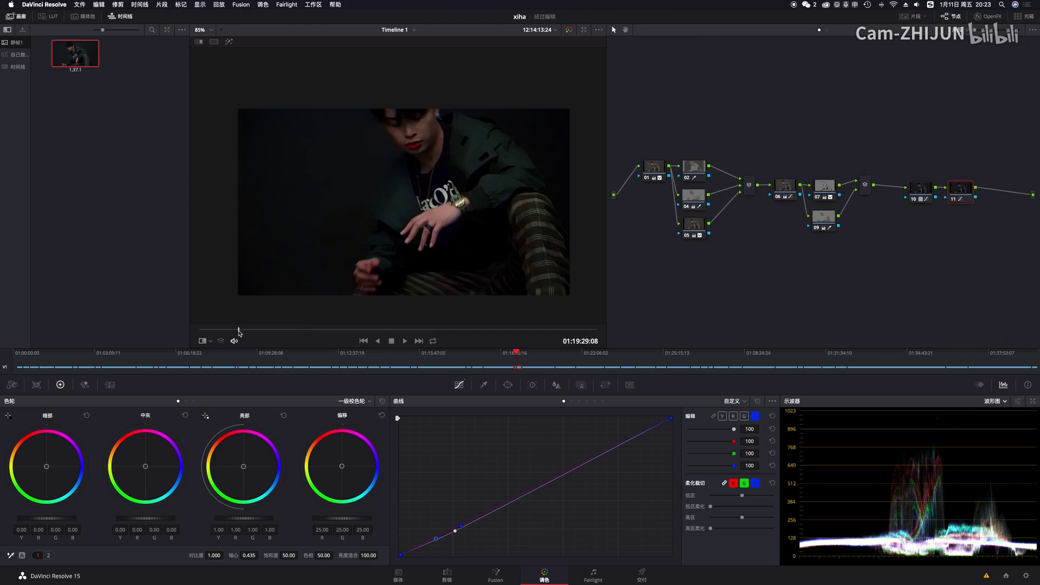
# - Go to a frame where the man's face is raised and examine the graded skin, lips and neck shadows up close
pyautogui.moveTo(228, 330)
pyautogui.mouseDown()
pyautogui.moveTo(209, 332)
pyautogui.moveTo(560, 325)
pyautogui.moveTo(243, 334)
pyautogui.mouseUp()
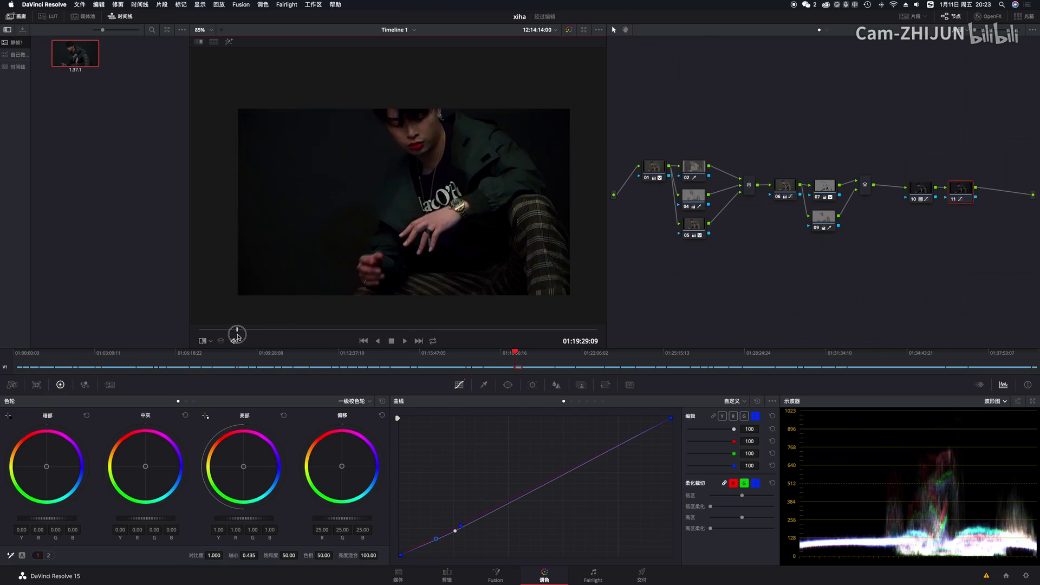
pyautogui.scroll(-1, 405, 258)
pyautogui.click(306, 329)
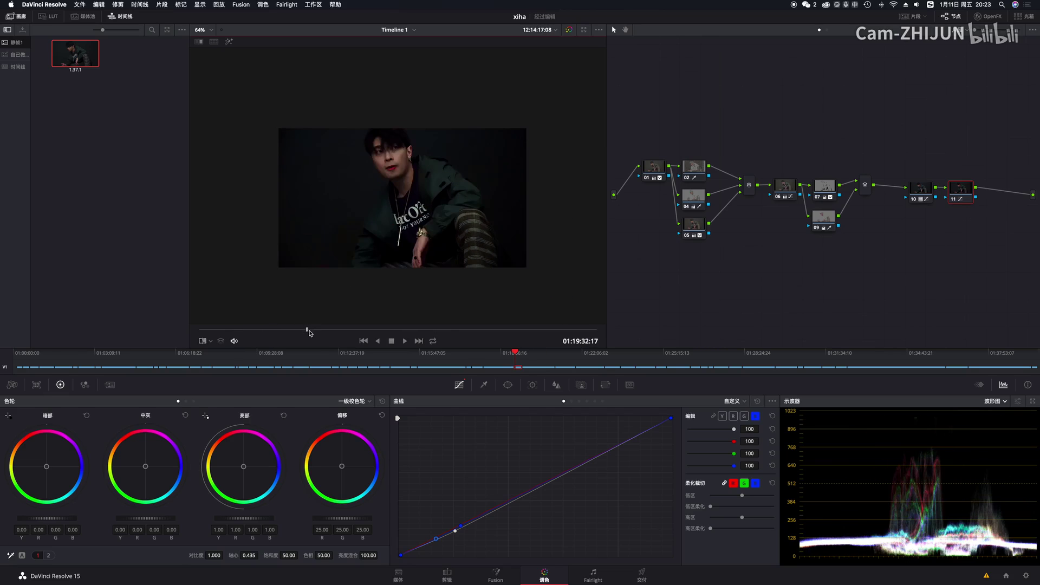
pyautogui.scroll(5, 413, 251)
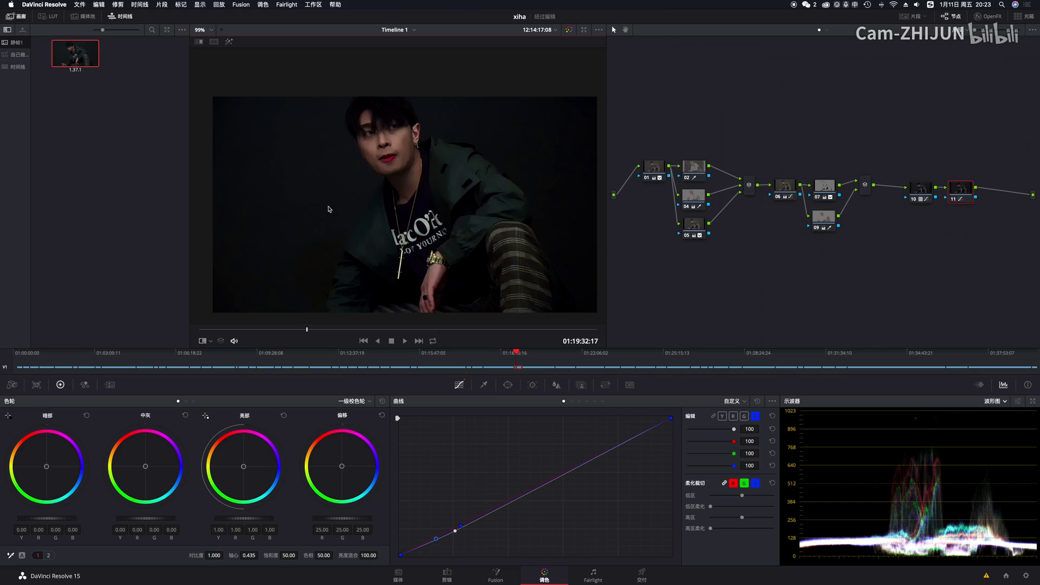
pyautogui.scroll(10, 329, 209)
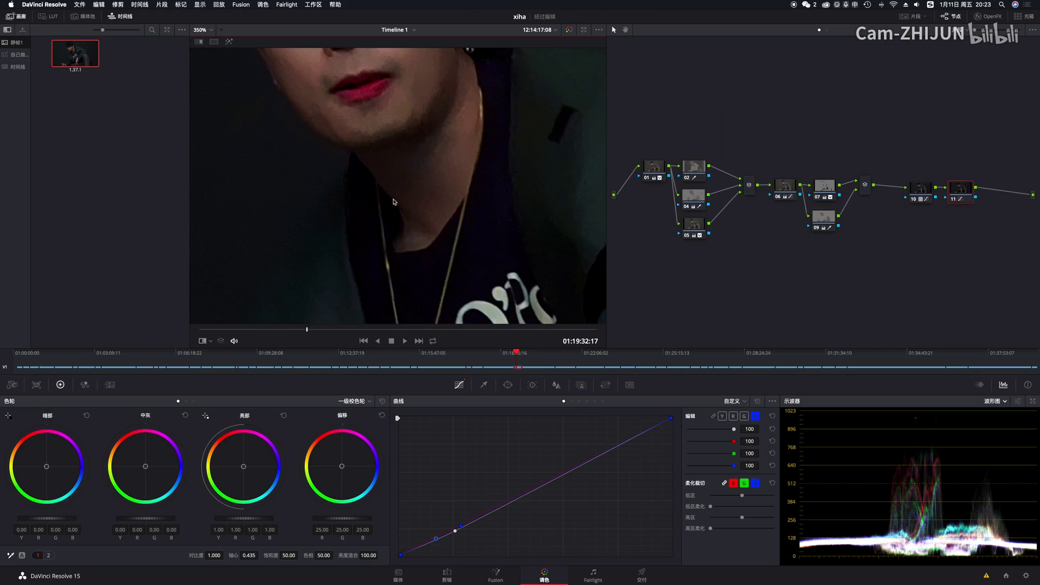
pyautogui.scroll(-10, 394, 202)
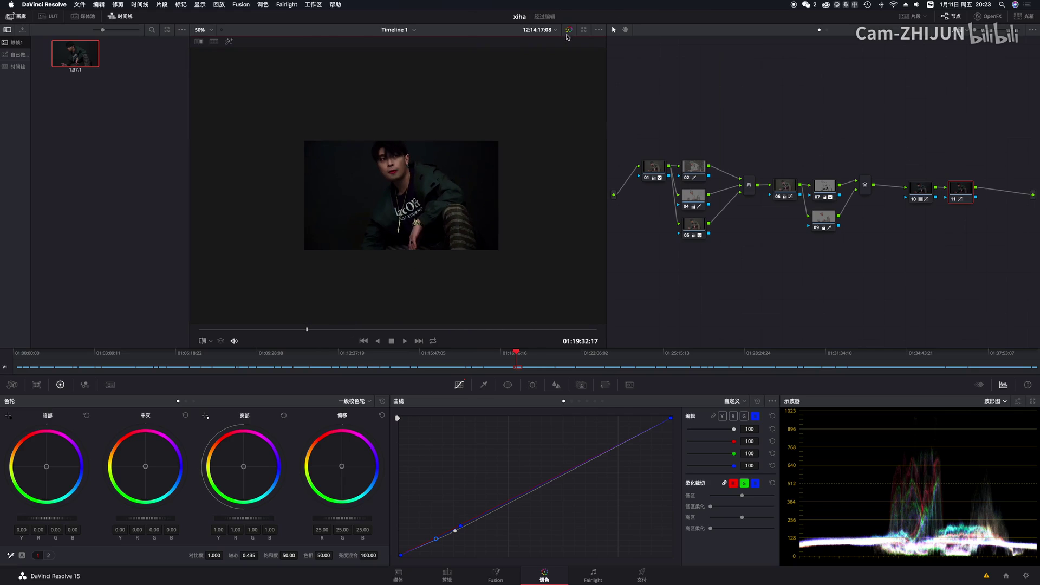
# - Wipe the saved gallery still back and forth over this frame to compare its shadows and background with the reference
pyautogui.scroll(3, 463, 179)
pyautogui.doubleClick(76, 55)
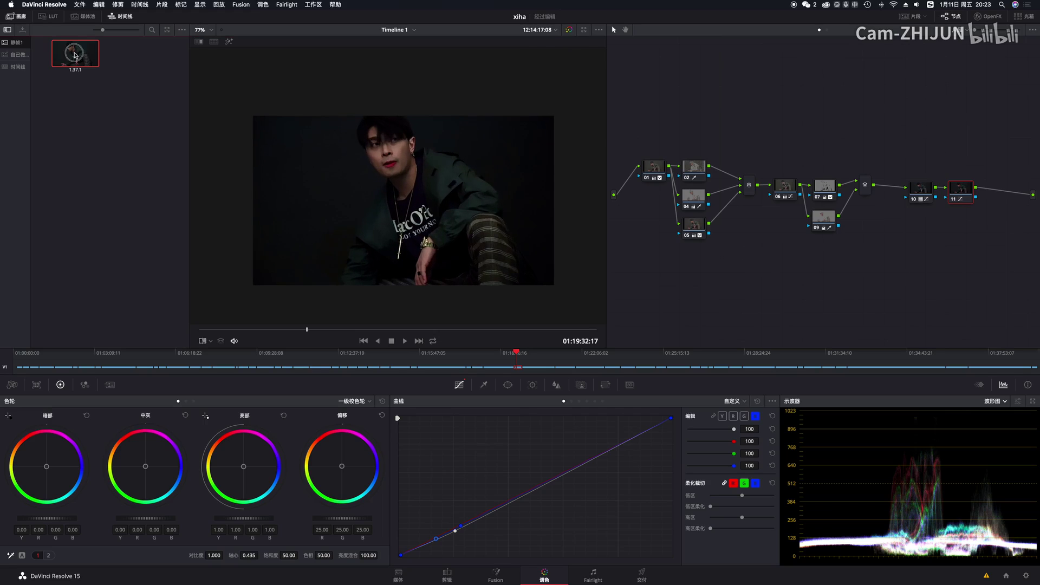
pyautogui.moveTo(487, 231); pyautogui.dragTo(16, 209)
pyautogui.moveTo(342, 228); pyautogui.dragTo(138, 223)
pyautogui.moveTo(255, 226); pyautogui.dragTo(378, 228)
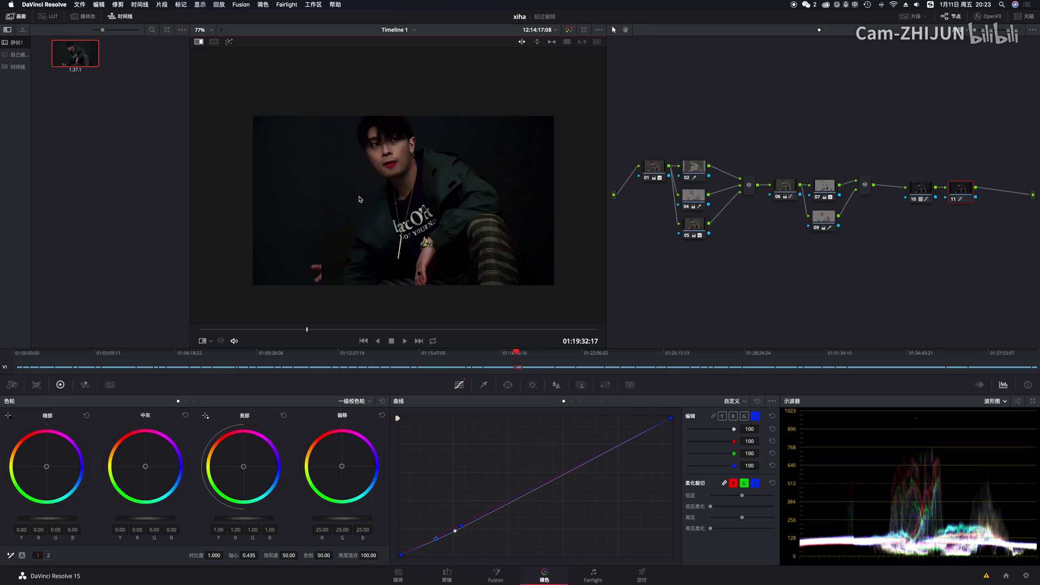